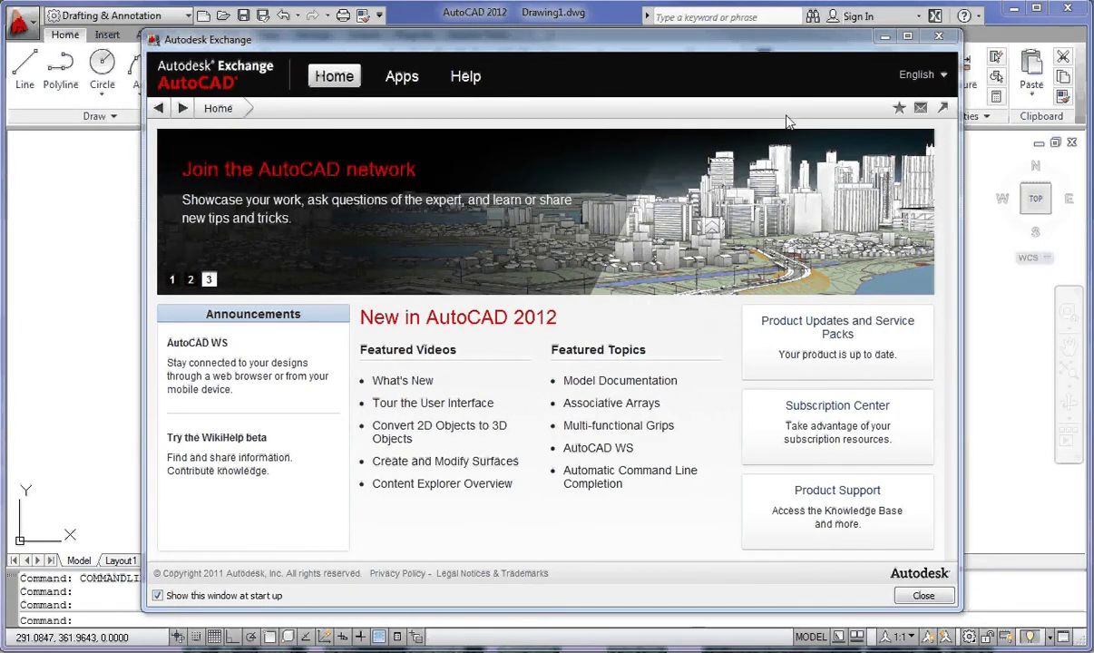
Step: Close the Autodesk Exchange welcome window
left_click(941, 38)
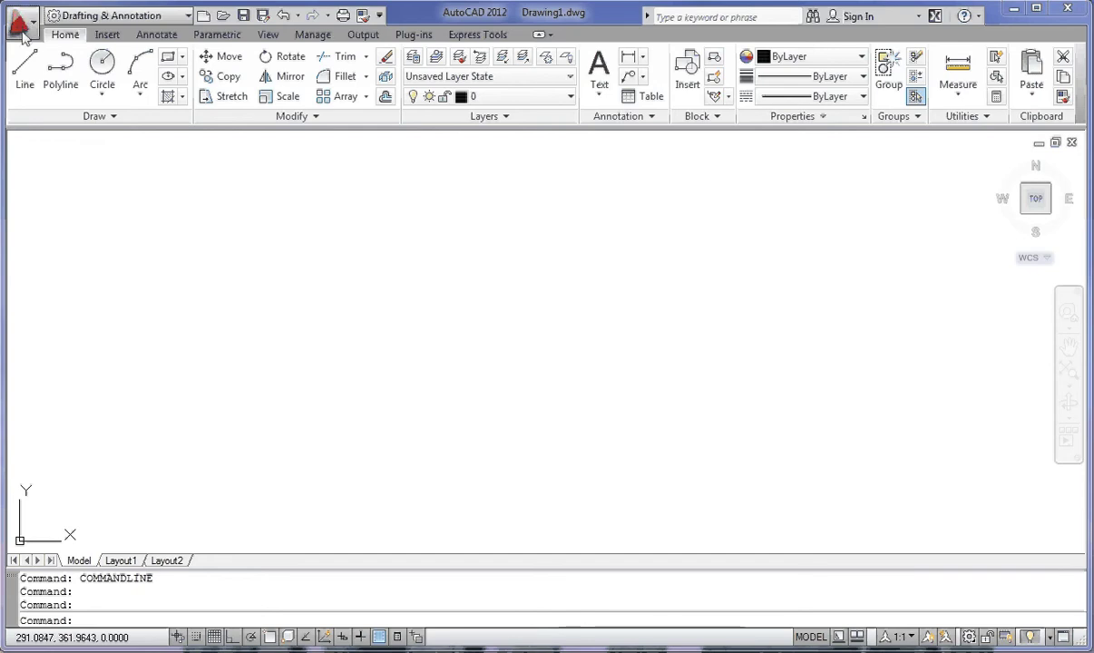
left_click(20, 24)
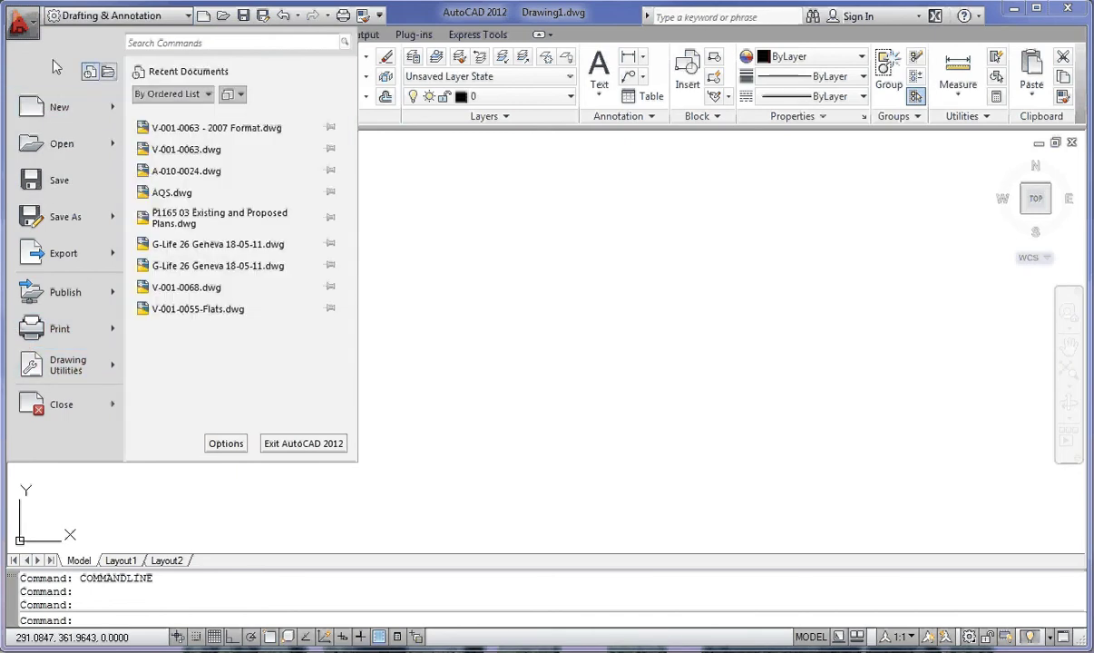
mouse_move(257, 134)
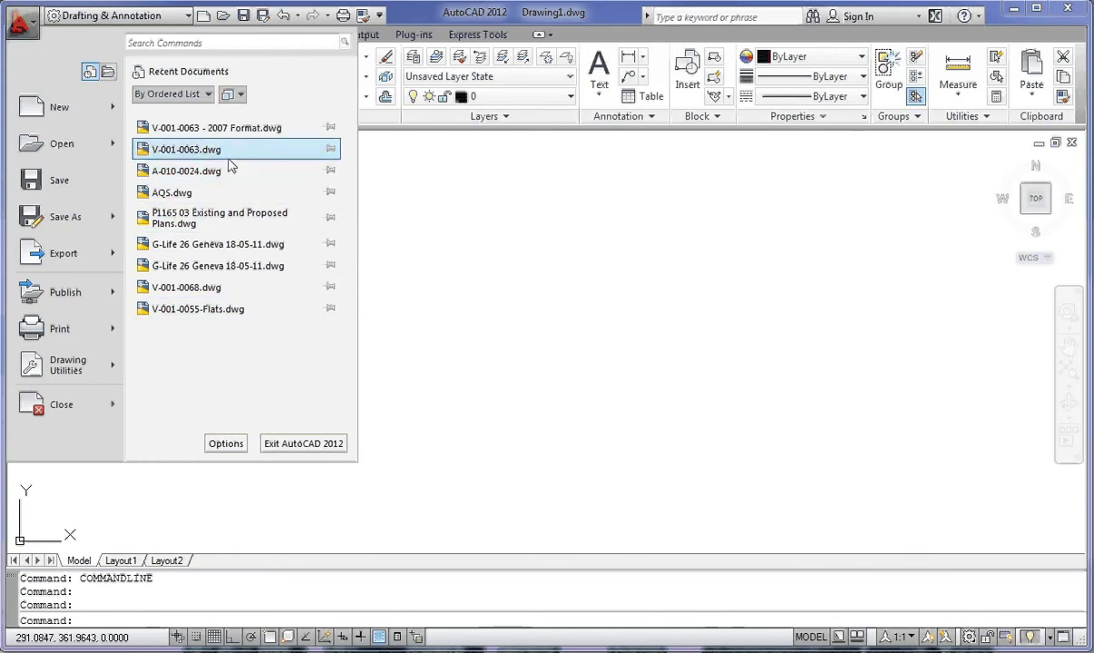
left_click(328, 148)
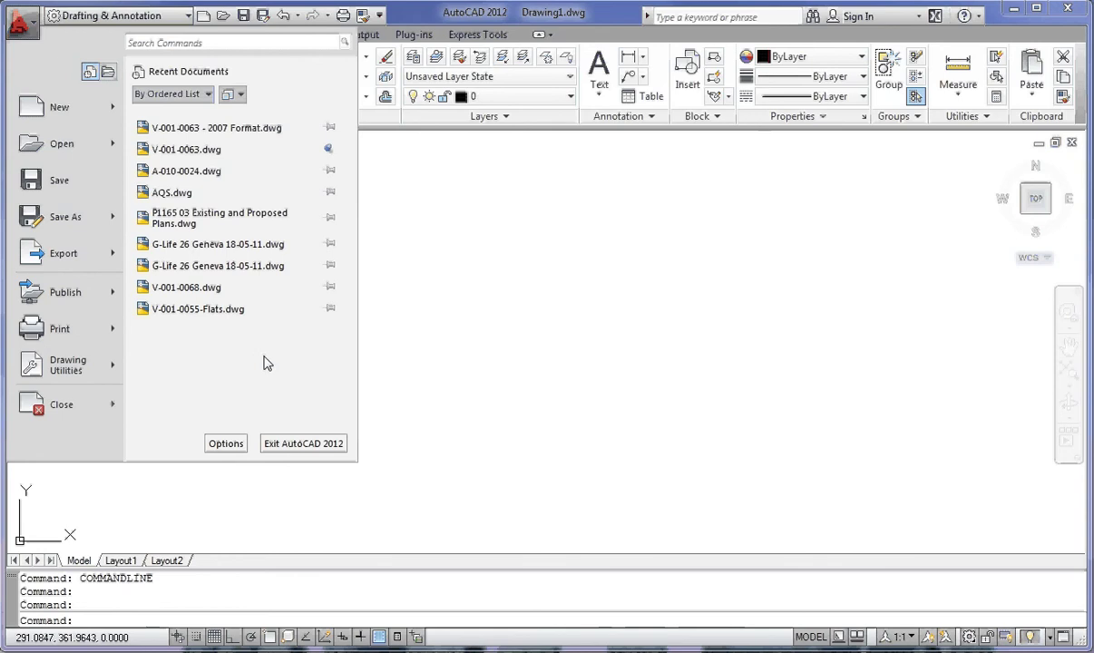
left_click(330, 150)
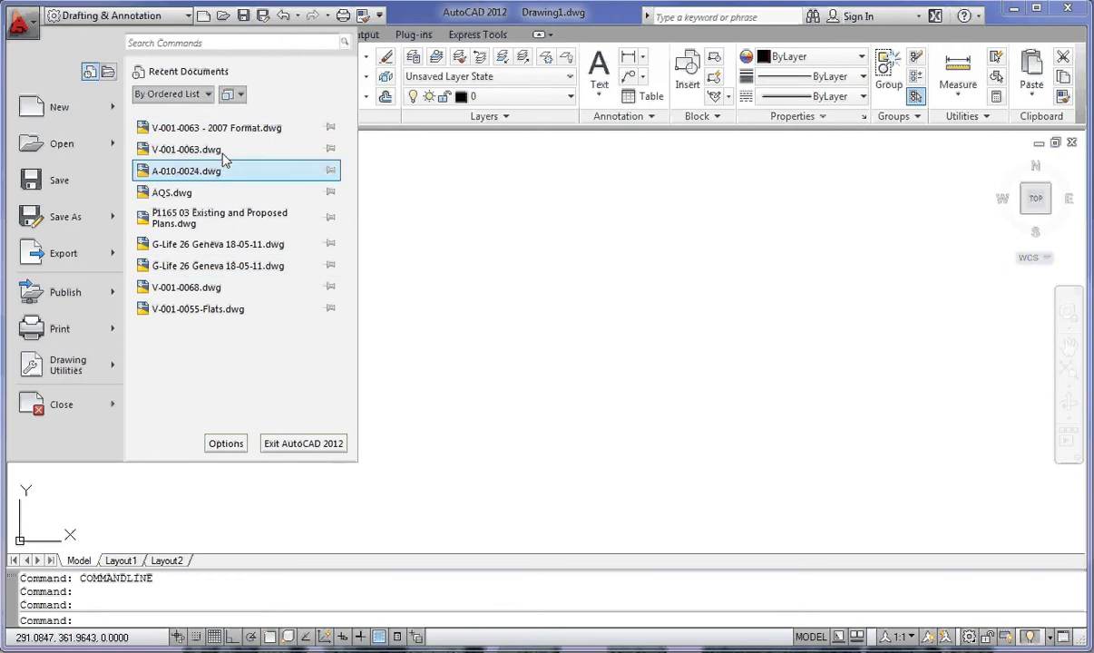
left_click(201, 94)
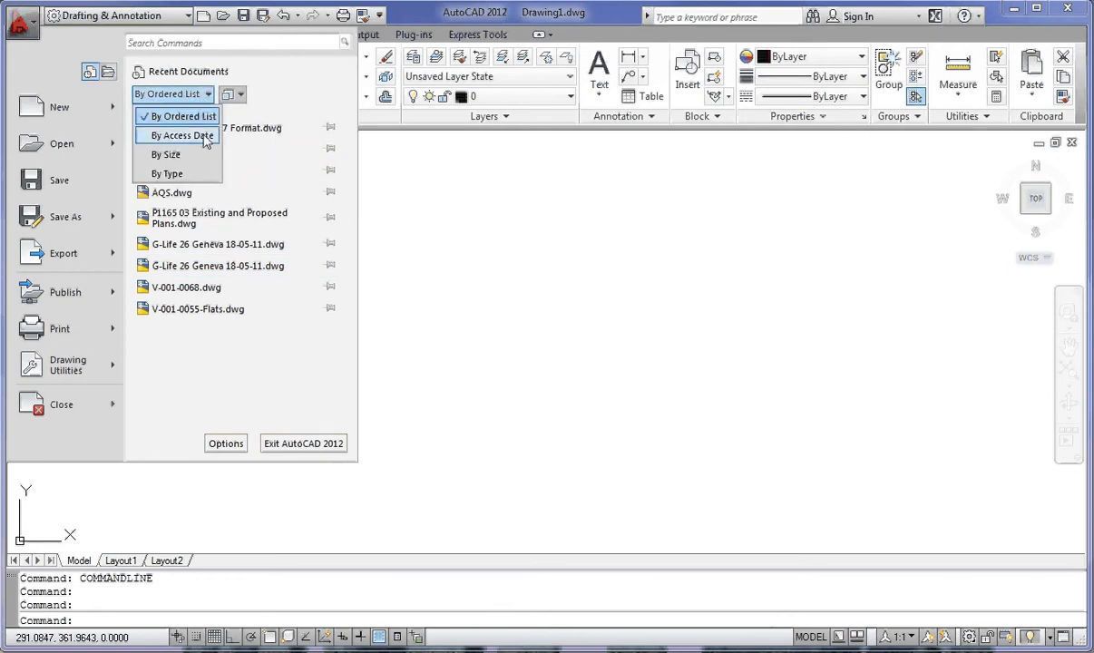
left_click(195, 136)
left_click(203, 94)
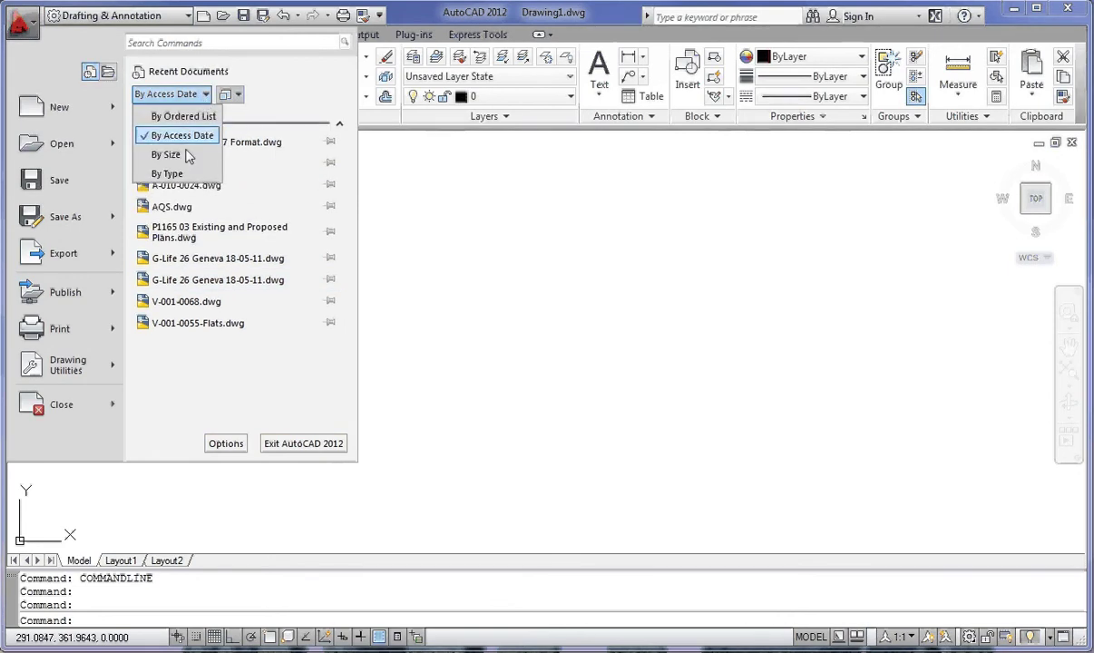
left_click(182, 151)
left_click(190, 98)
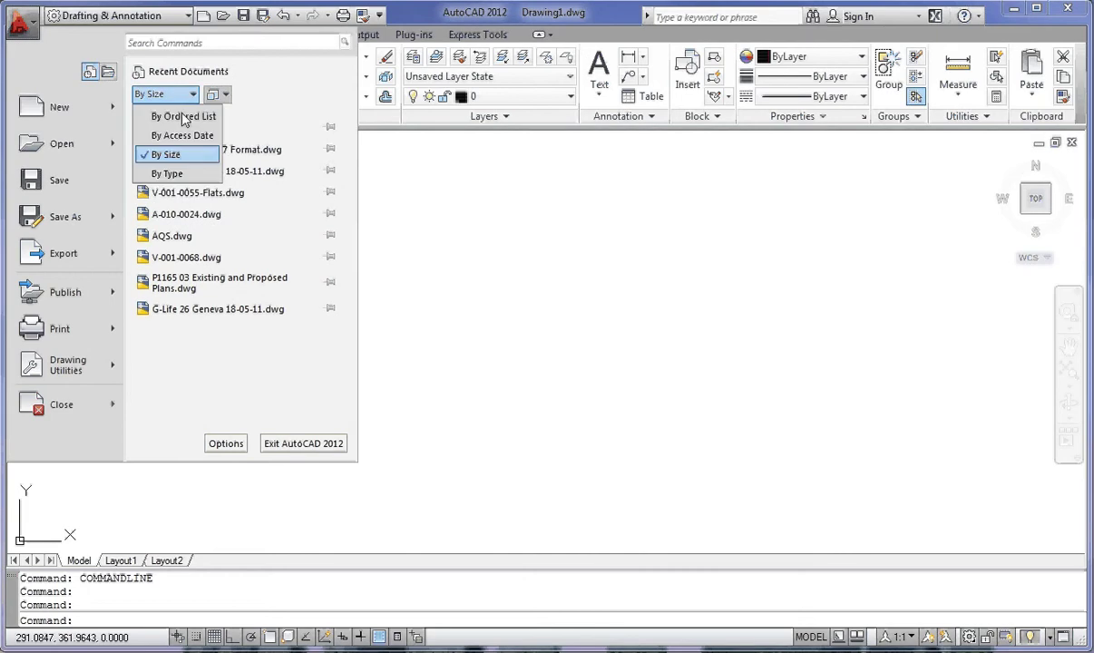
left_click(175, 174)
left_click(181, 94)
left_click(185, 117)
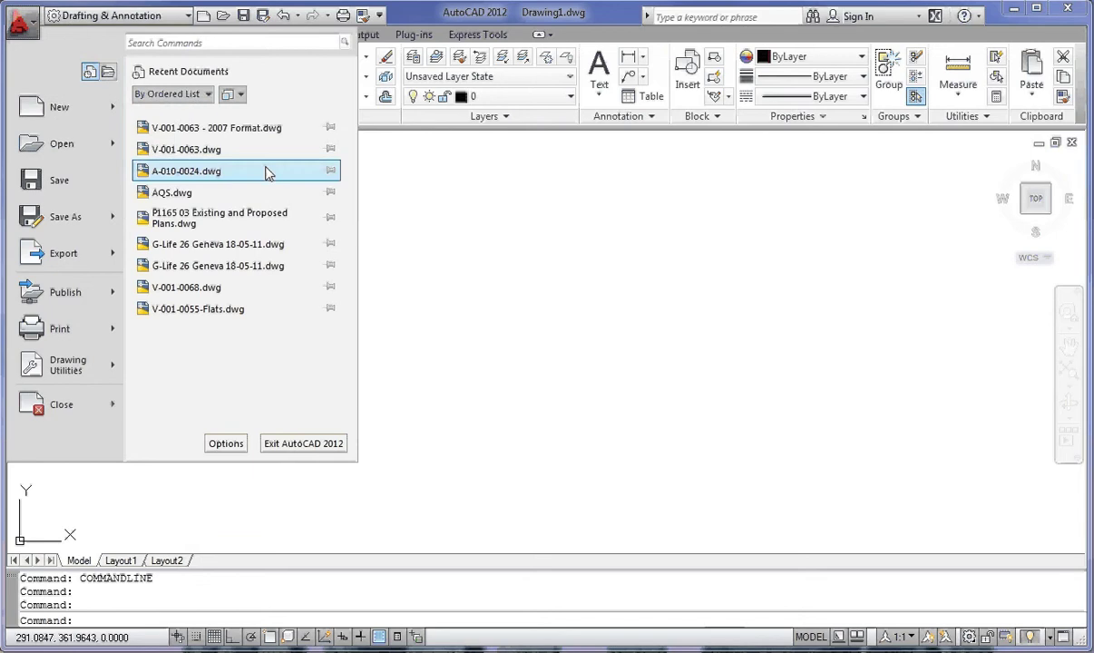
left_click(241, 95)
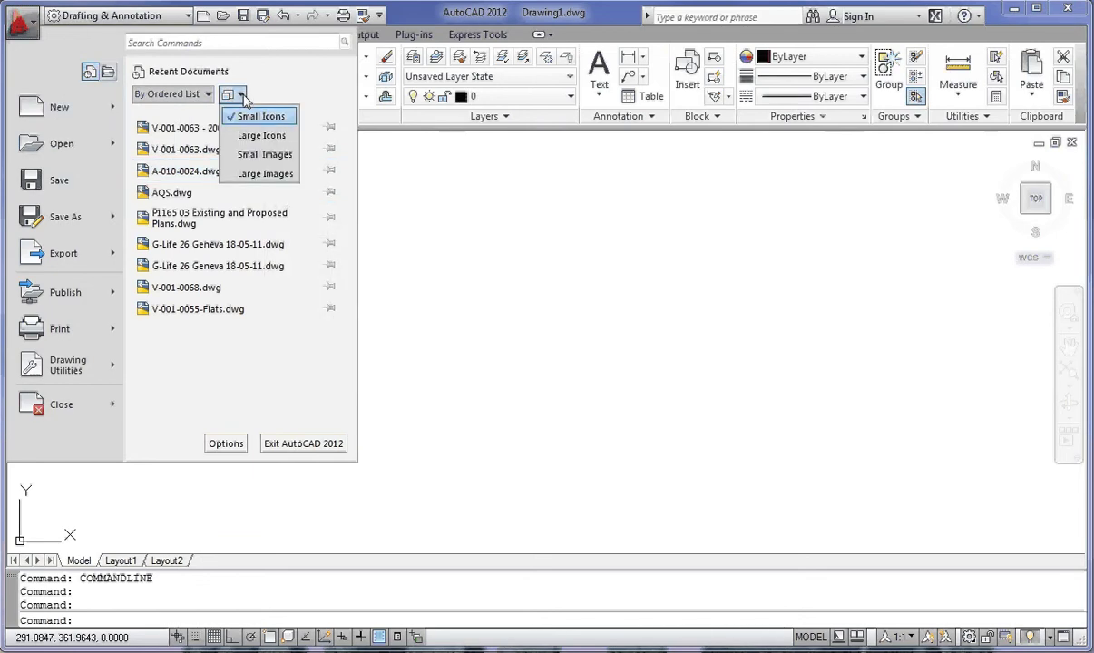
left_click(261, 136)
left_click(241, 95)
left_click(264, 154)
left_click(241, 95)
left_click(255, 174)
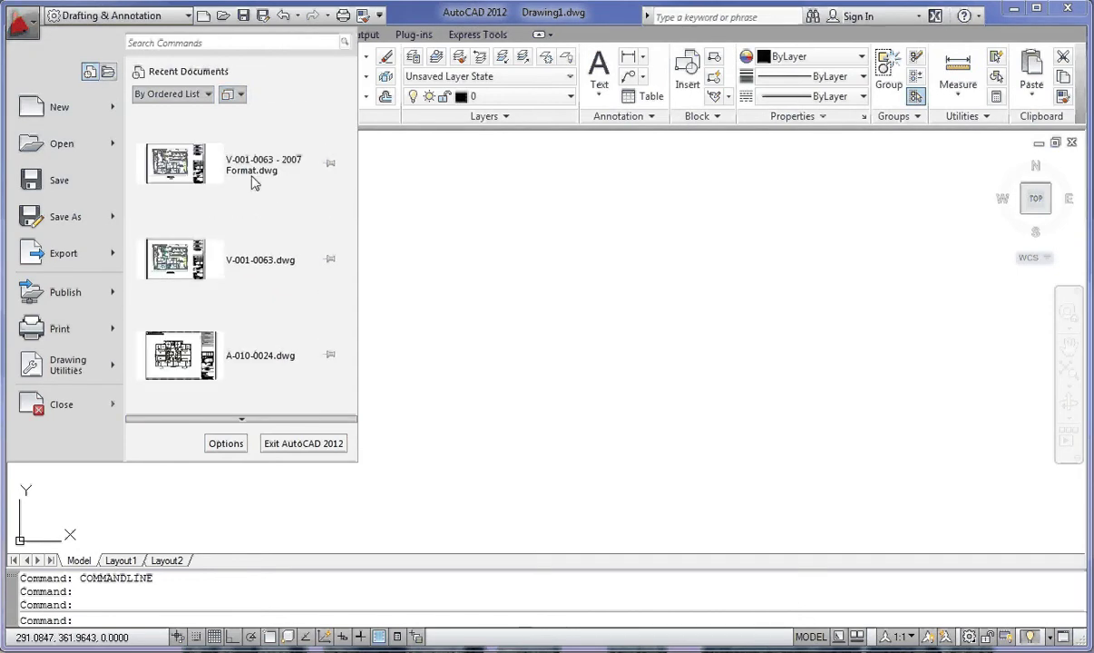
left_click(238, 95)
left_click(261, 121)
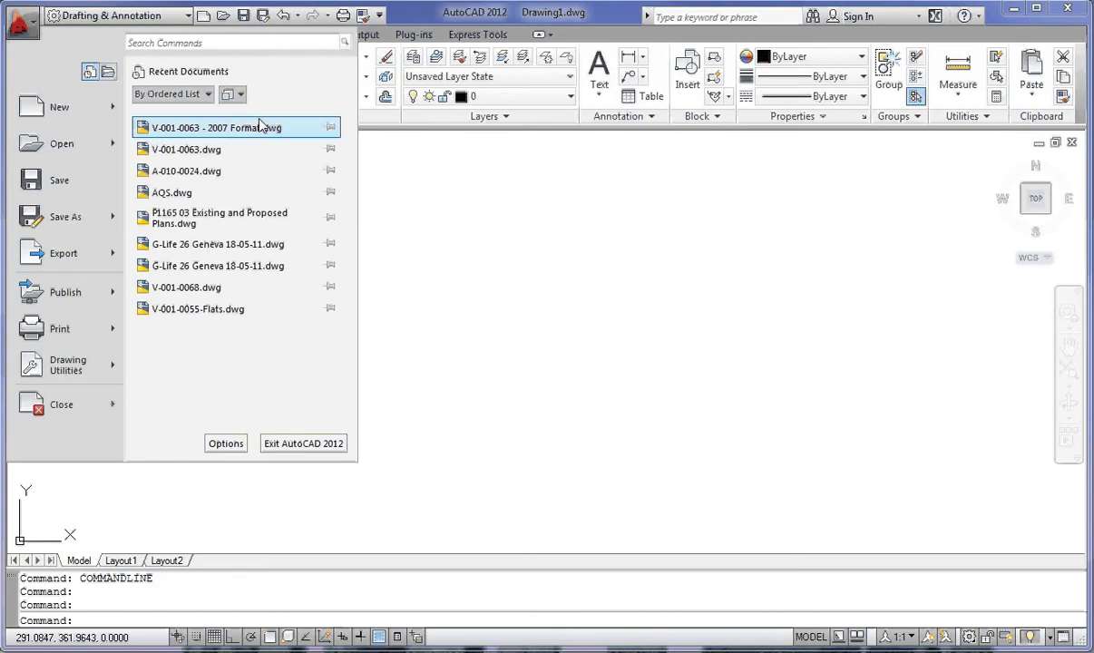
mouse_move(237, 133)
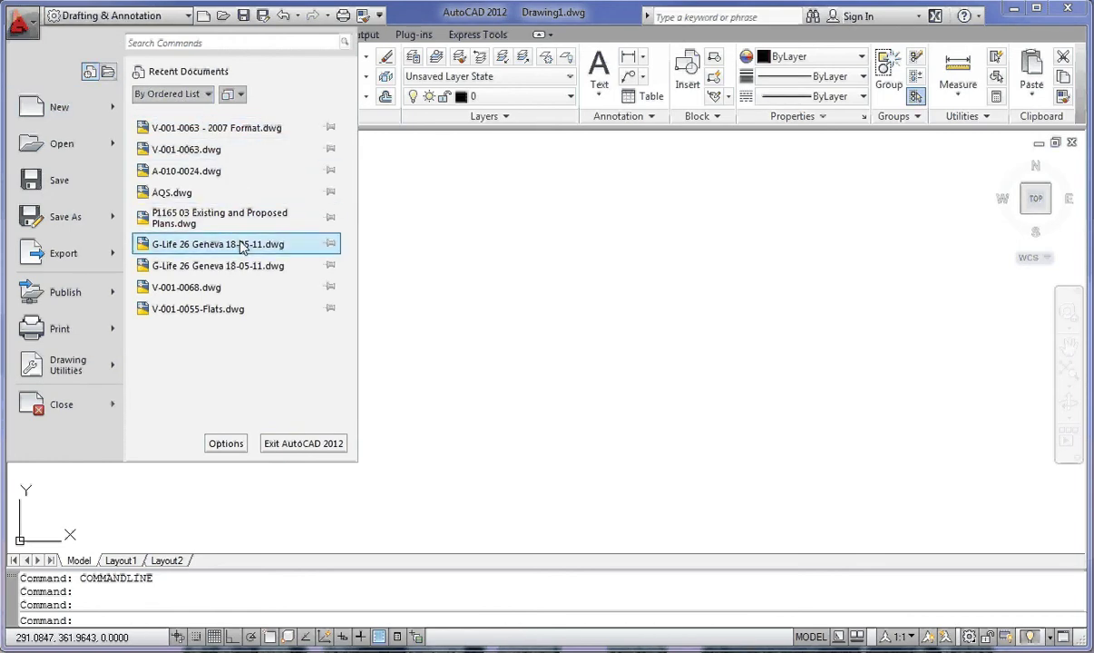
mouse_move(215, 162)
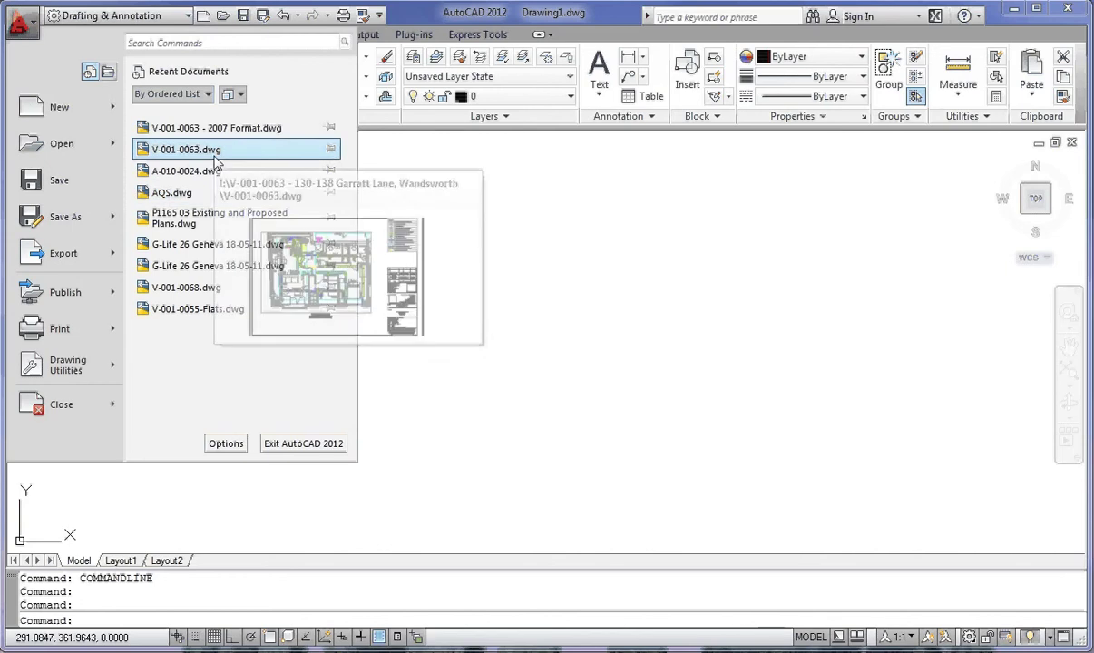
left_click(108, 72)
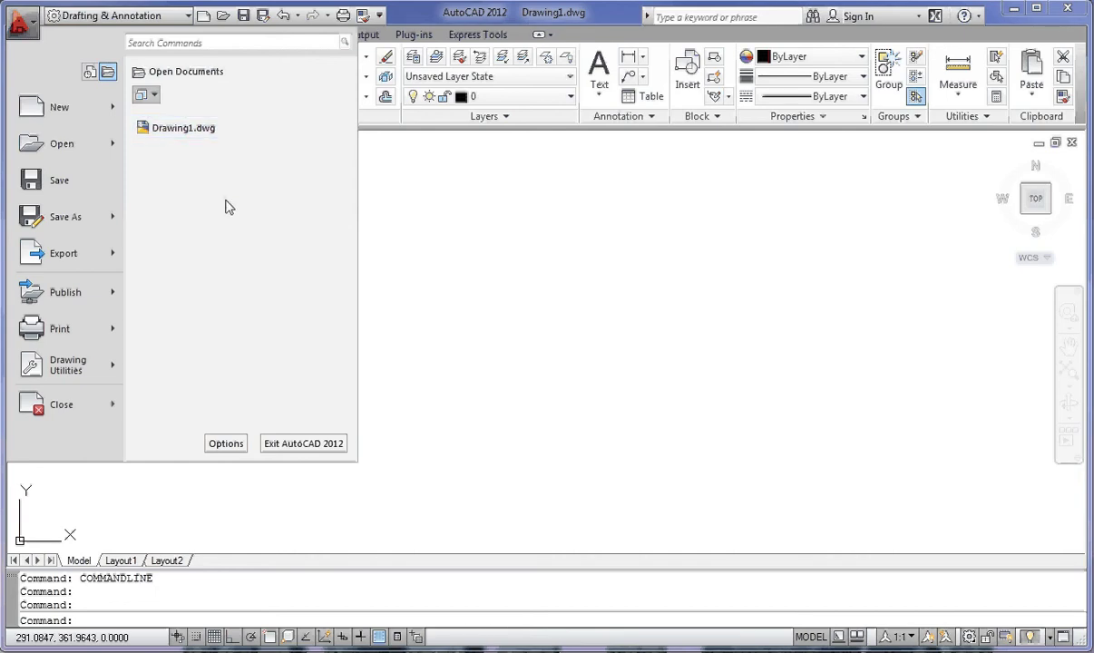
left_click(89, 72)
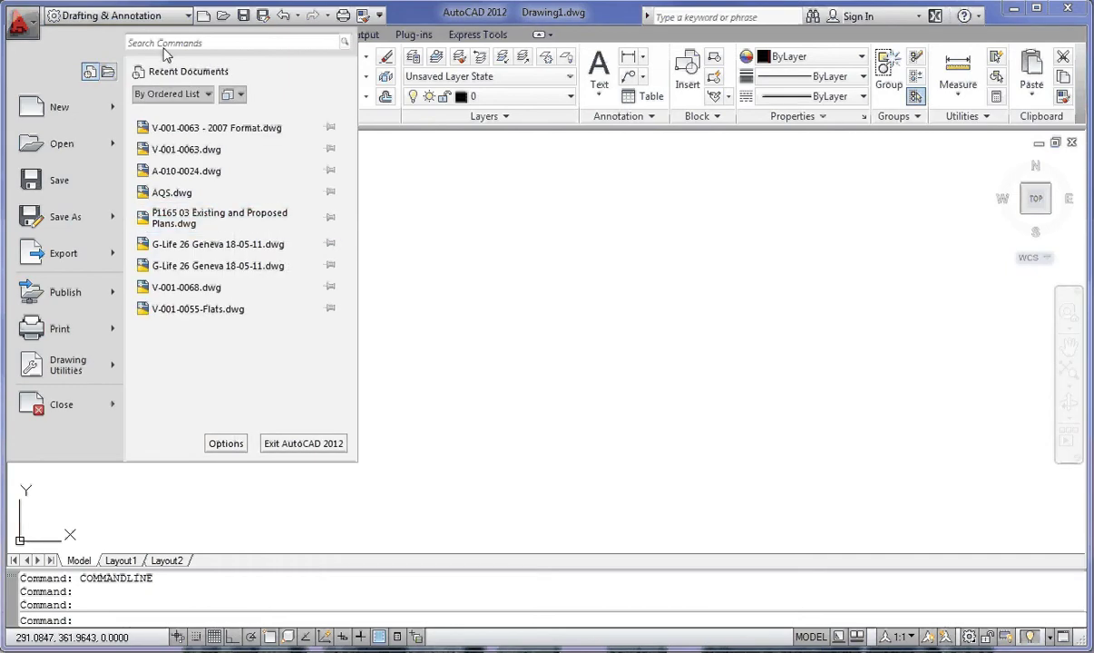
left_click(164, 46)
type("li")
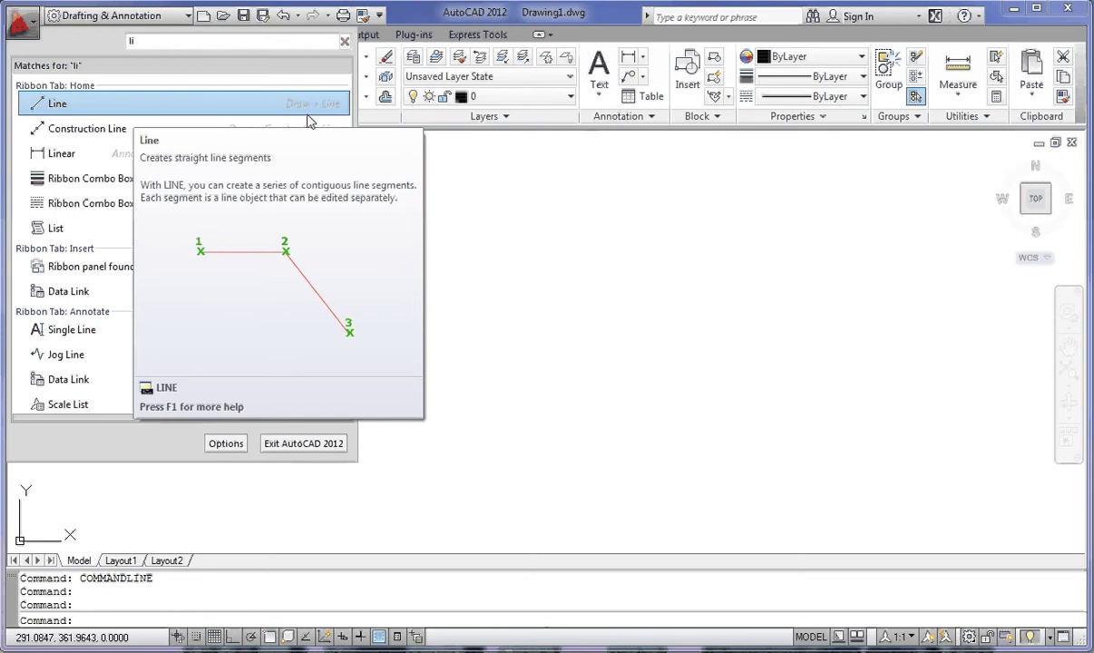
left_click(345, 47)
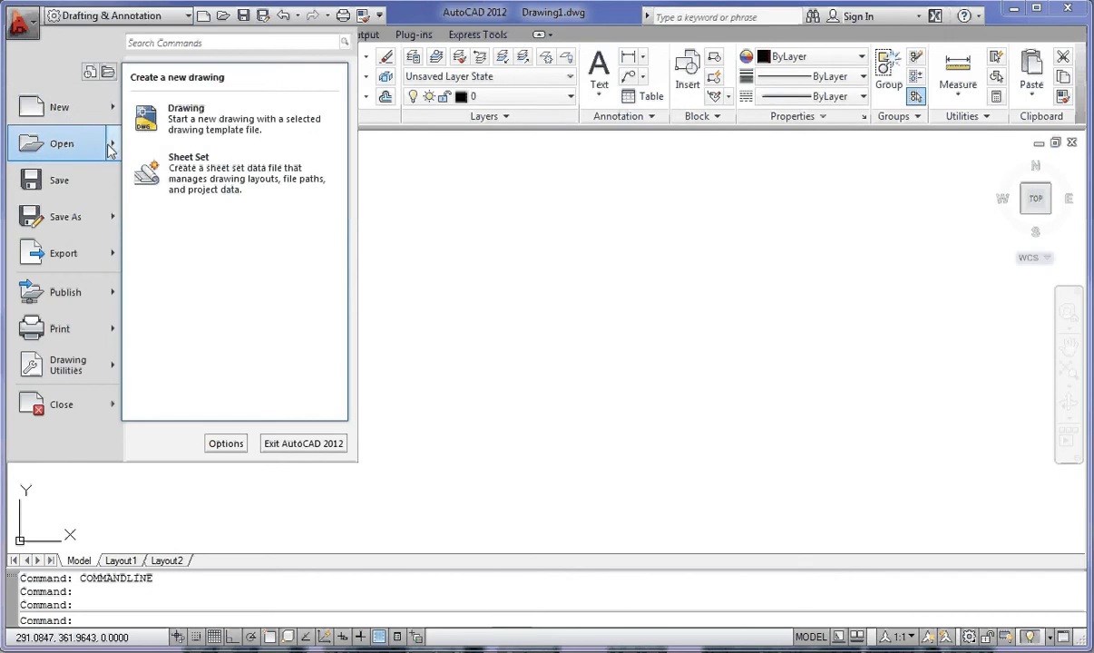
Step: Browse the New, Open, Export, Save As and Print submenus, then close the application menu
mouse_move(105, 146)
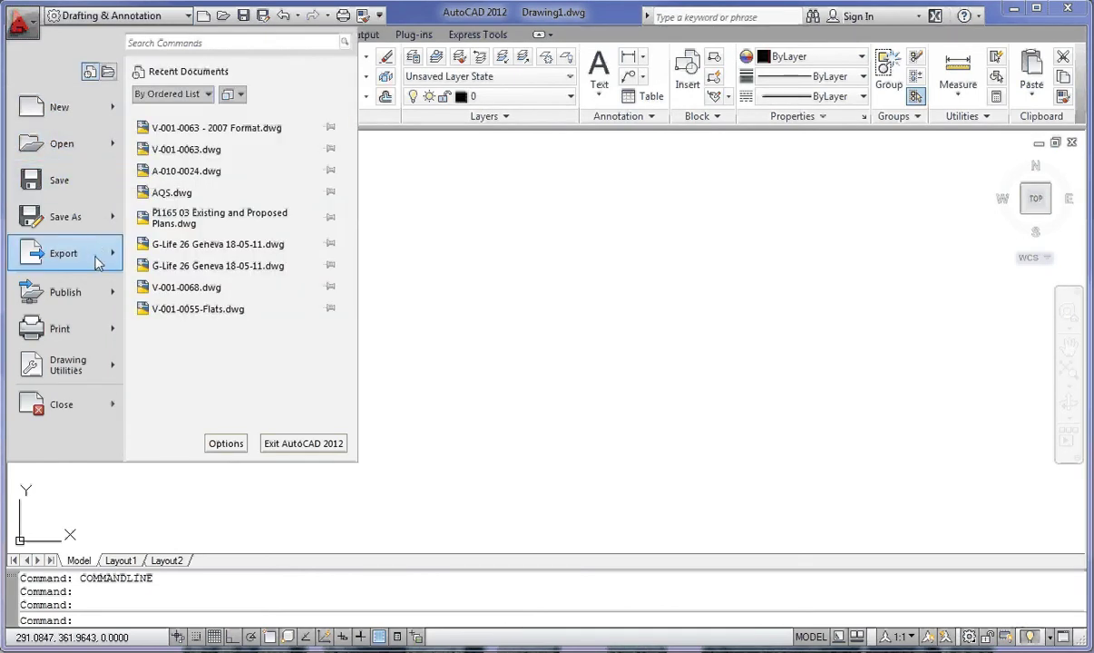
mouse_move(98, 261)
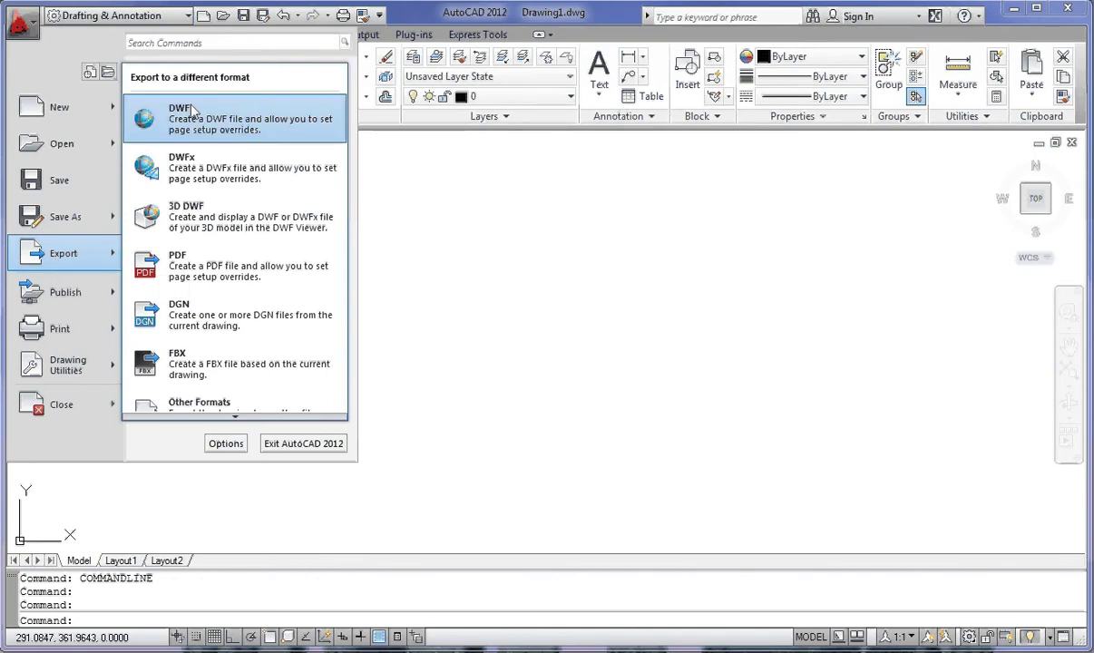
mouse_move(51, 218)
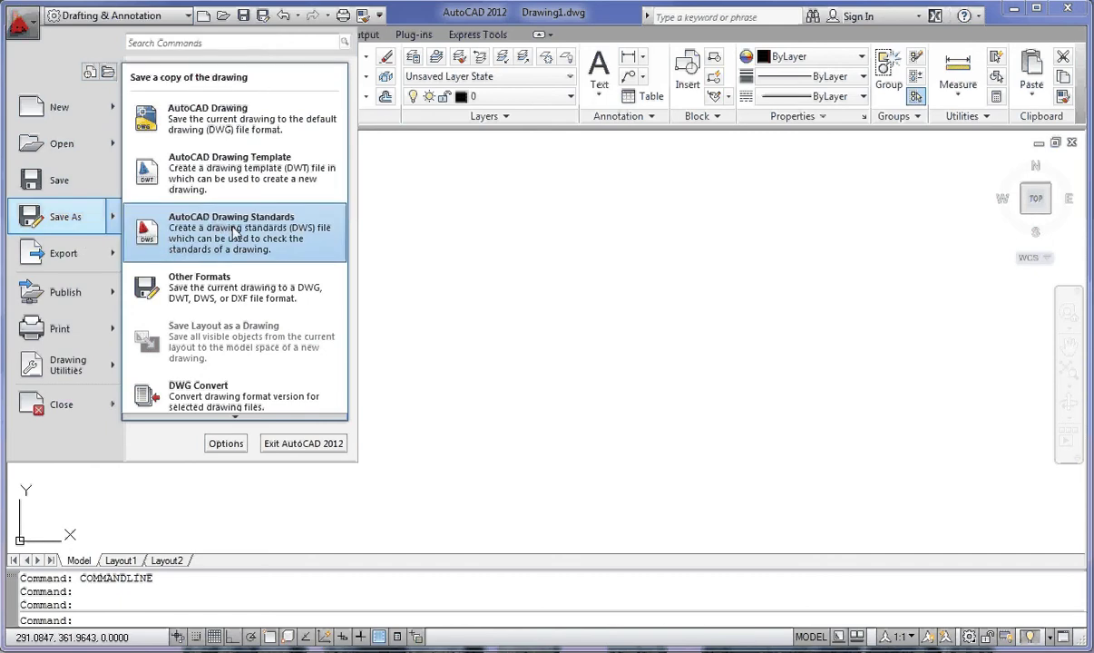
mouse_move(38, 331)
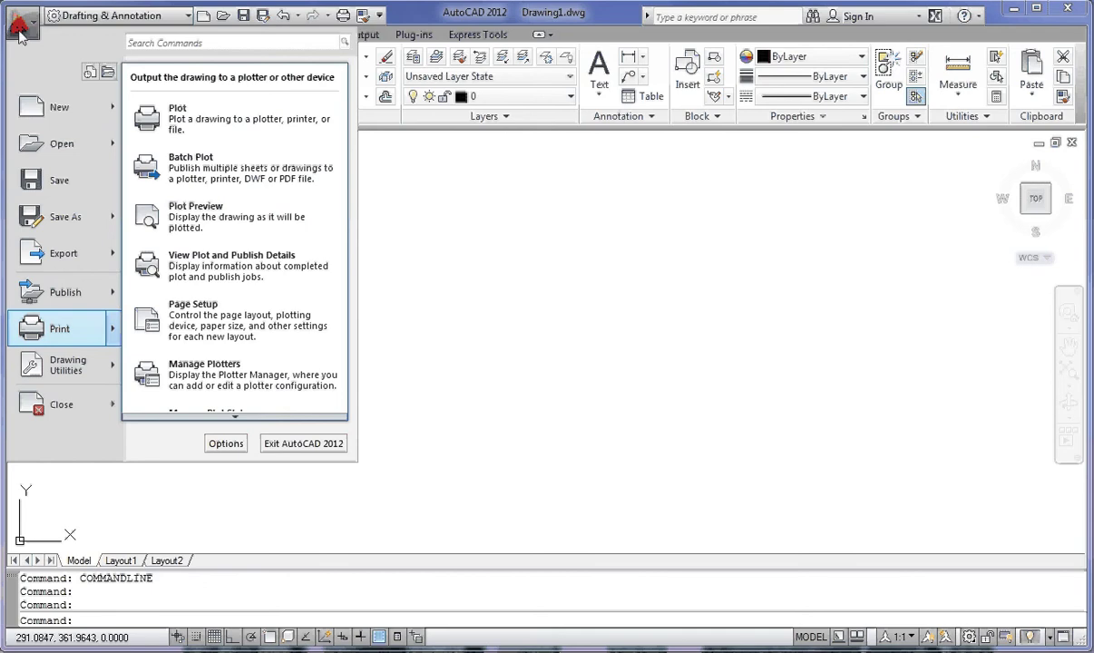
left_click(585, 259)
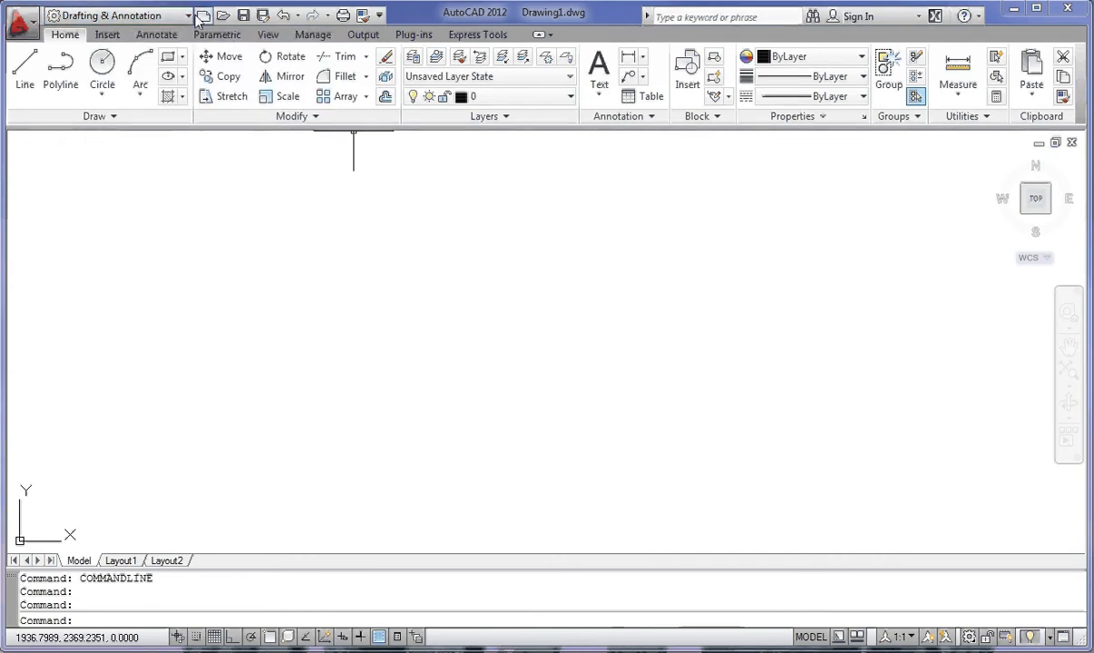
Step: Switch the workspace to AutoCAD Classic, then back to Drafting & Annotation
left_click(186, 16)
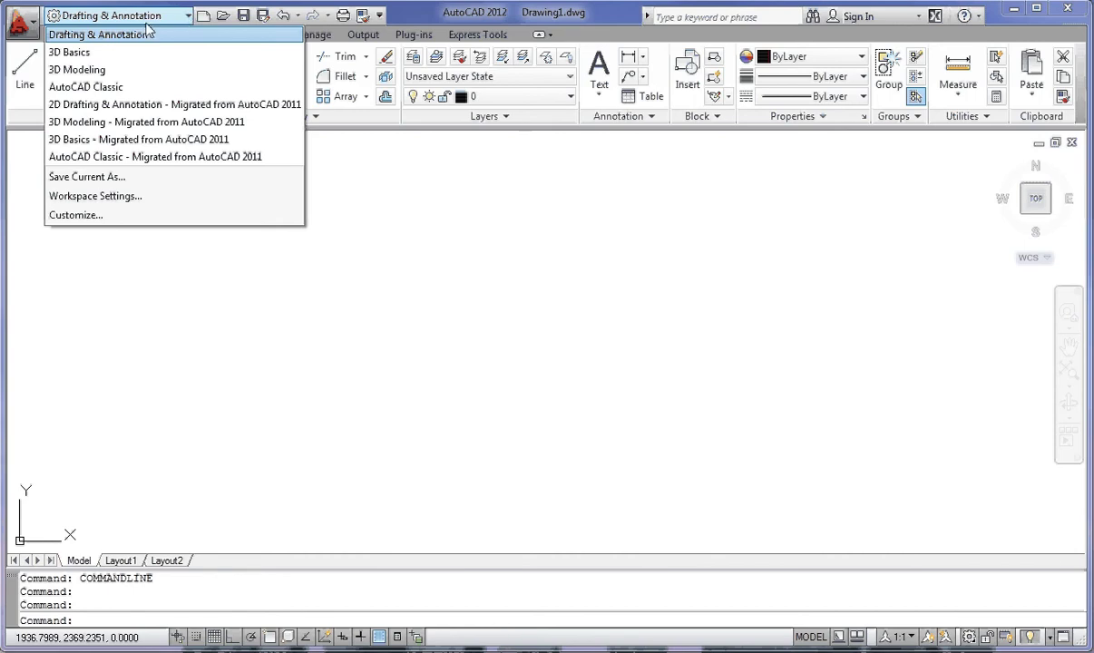
left_click(89, 88)
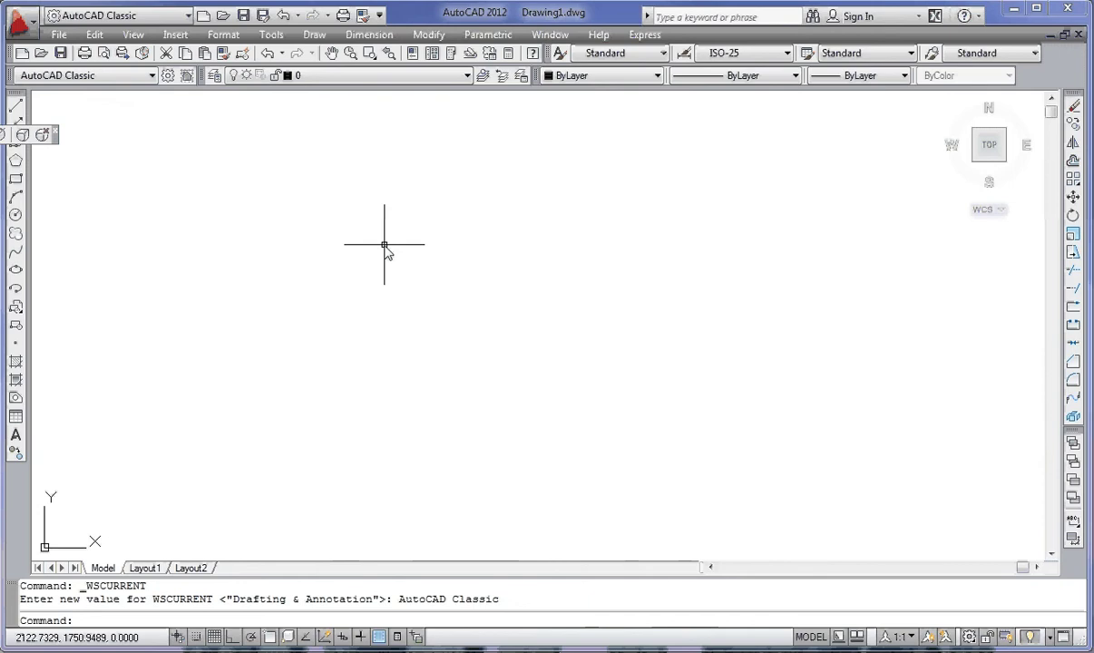
left_click(186, 16)
left_click(134, 35)
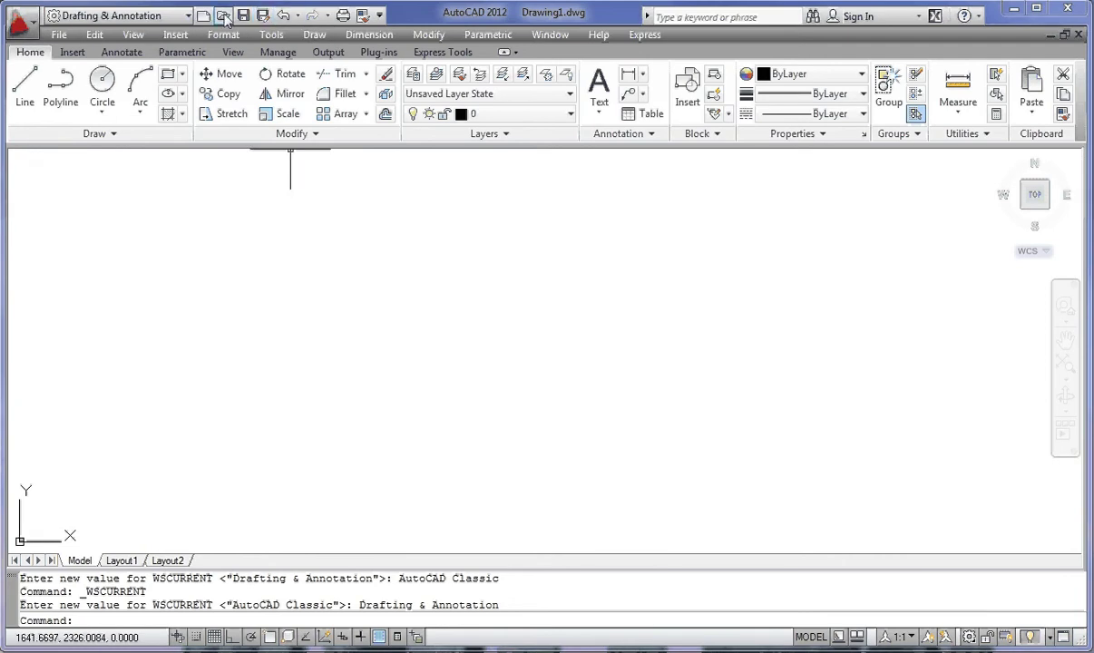
left_click(379, 17)
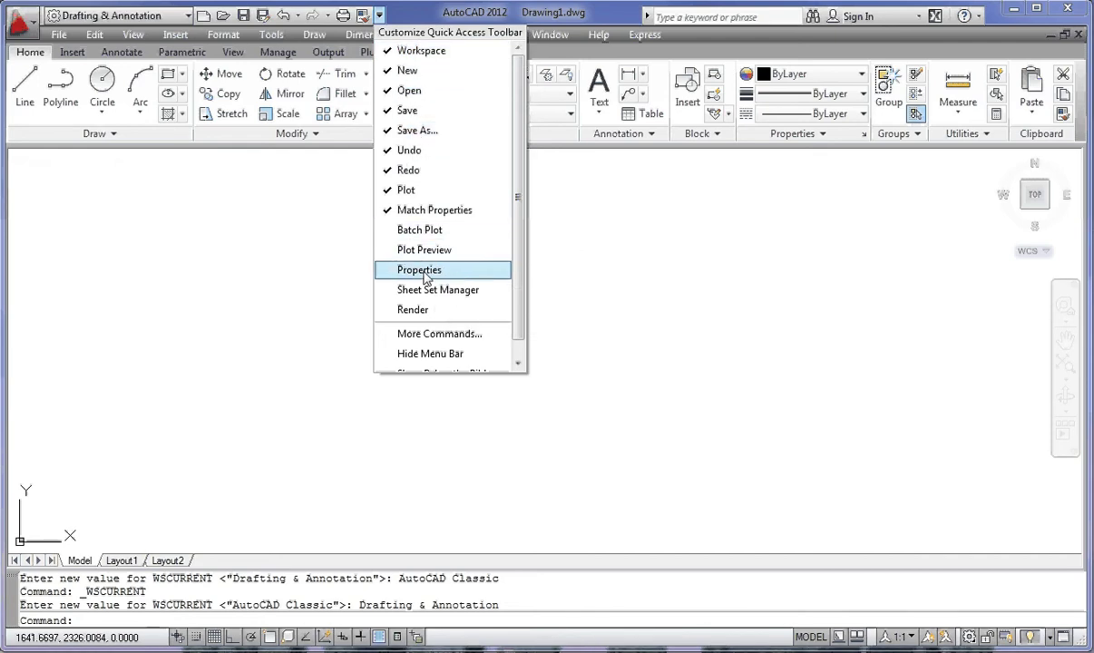
key("Return")
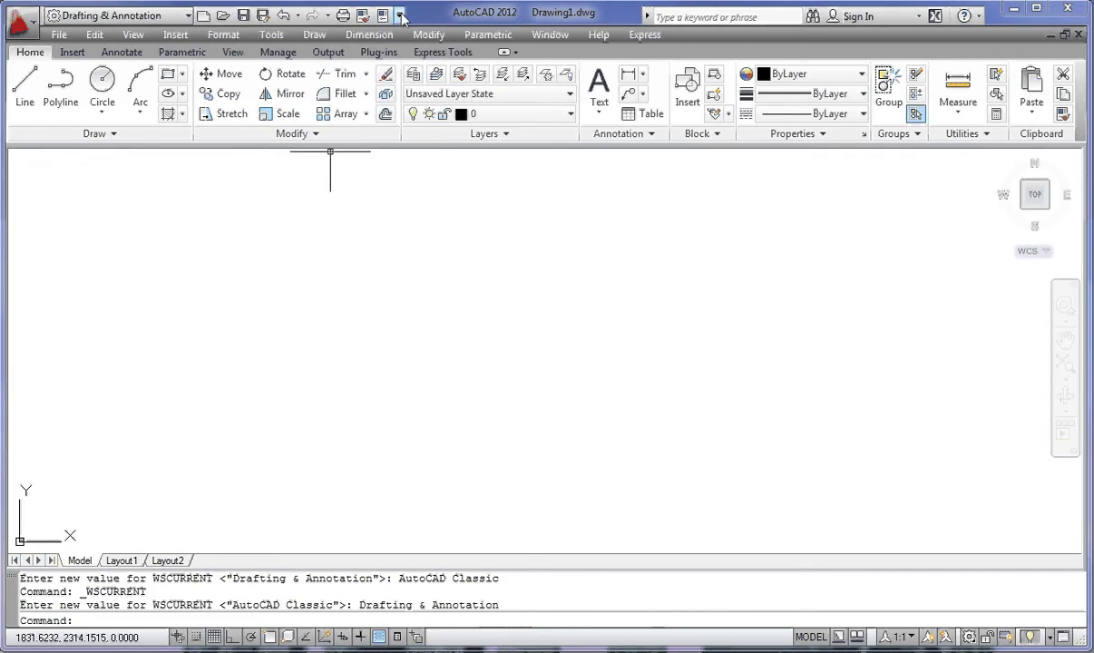
left_click(400, 16)
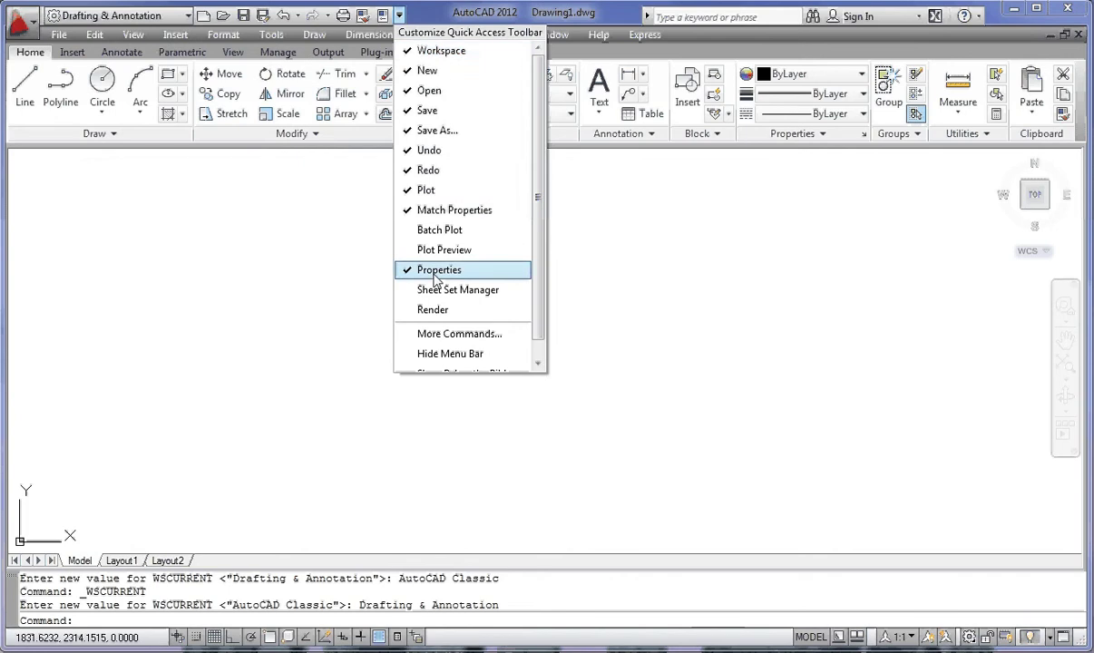
key("Return")
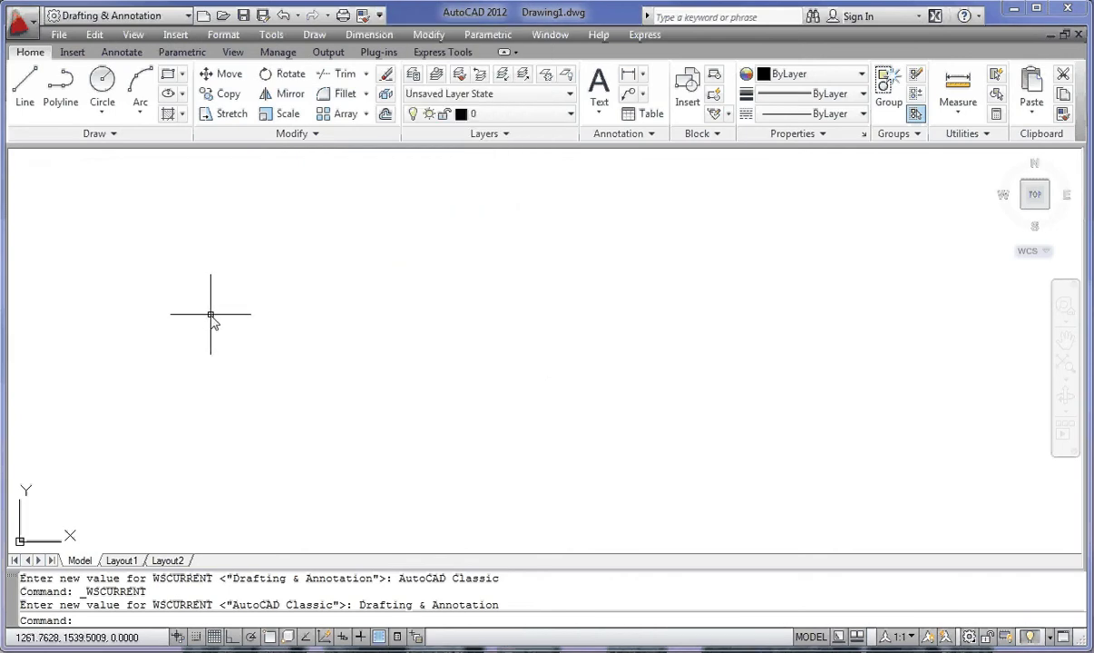
left_click(706, 18)
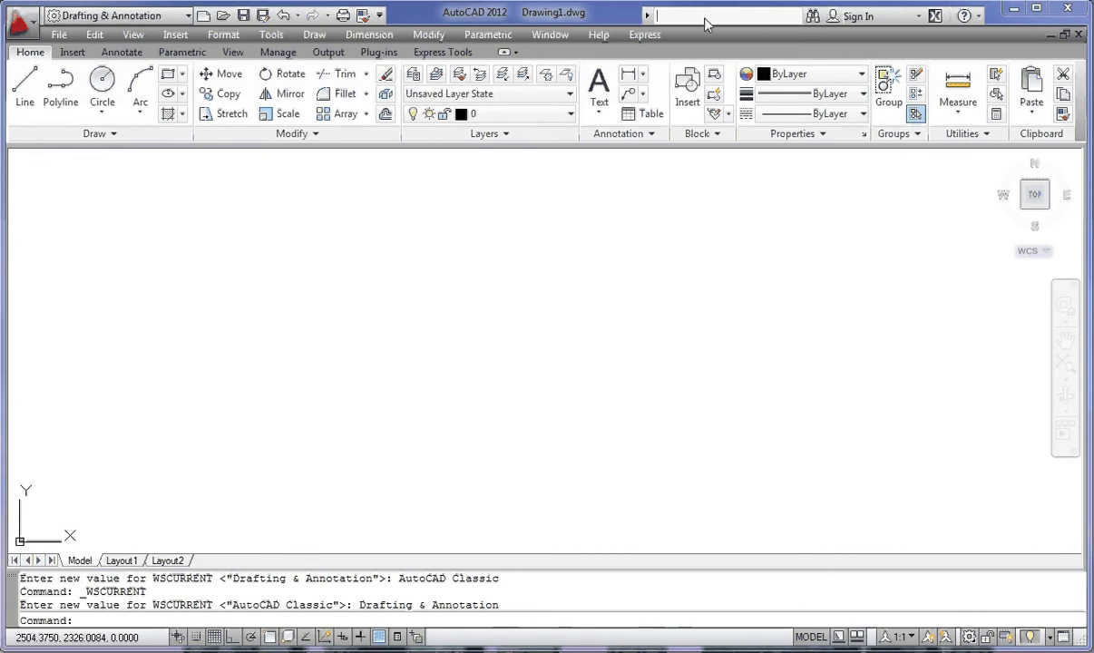
type("line")
key("BackSpace")
key("BackSpace")
key("BackSpace")
key("BackSpace")
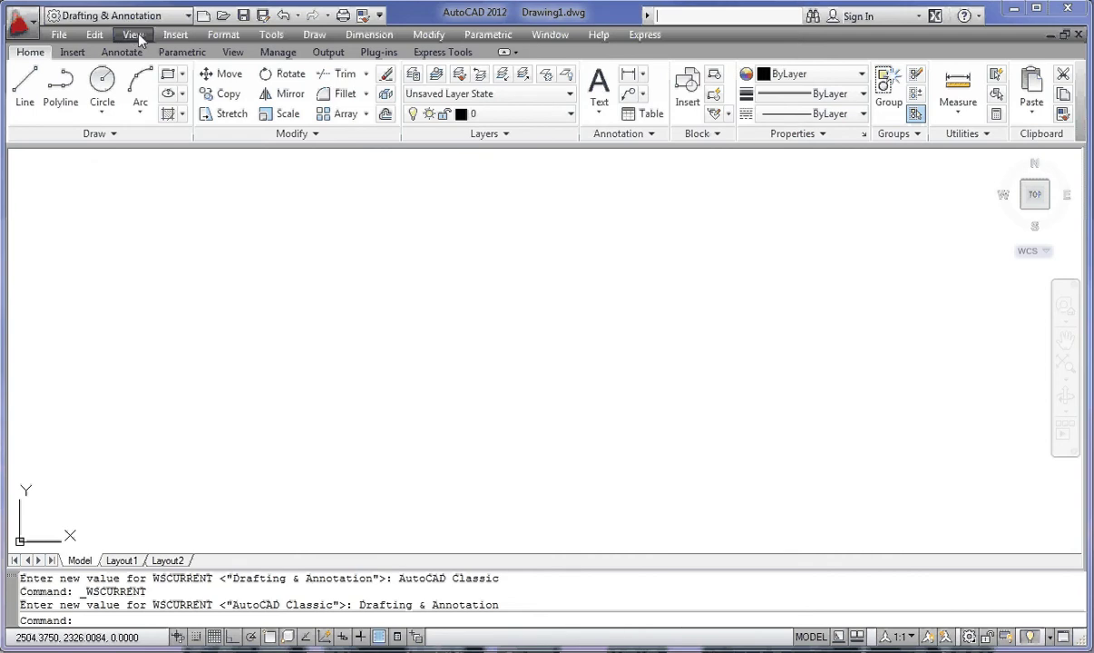
Step: Hide the menu bar from the Quick Access Toolbar customize list, then dismiss the list unchanged
left_click(379, 15)
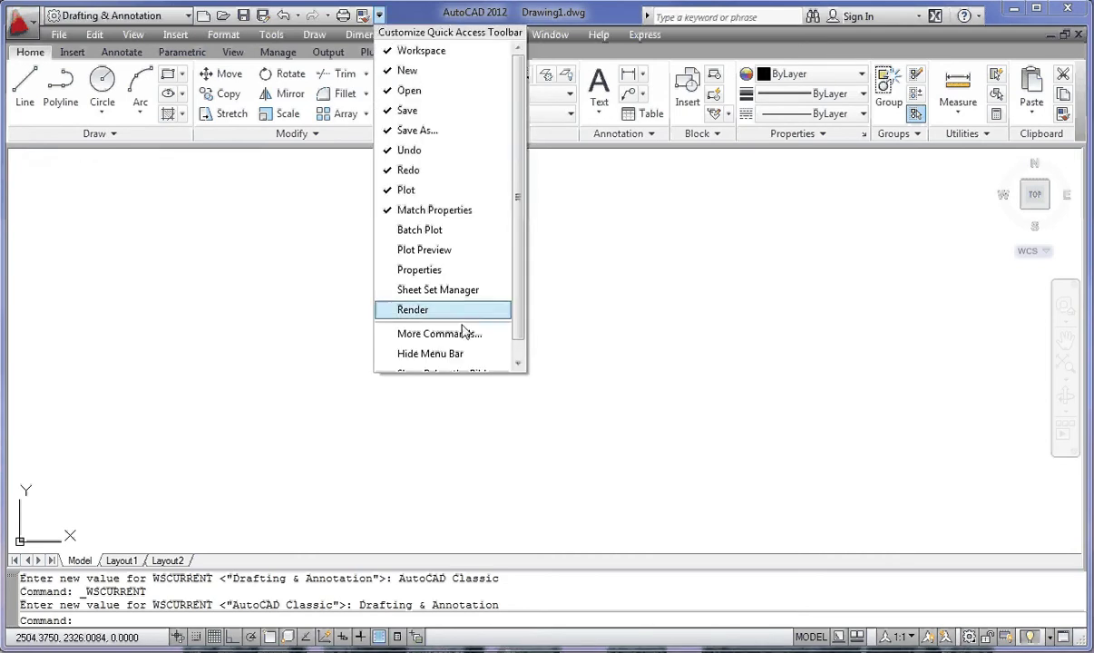
left_click(417, 355)
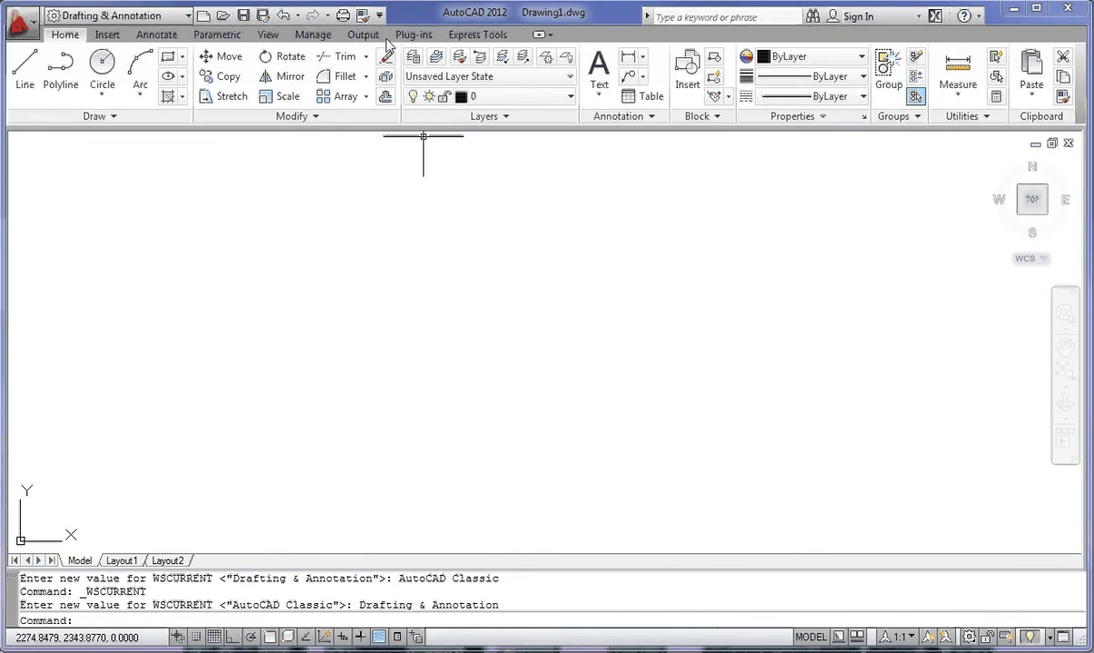
left_click(381, 15)
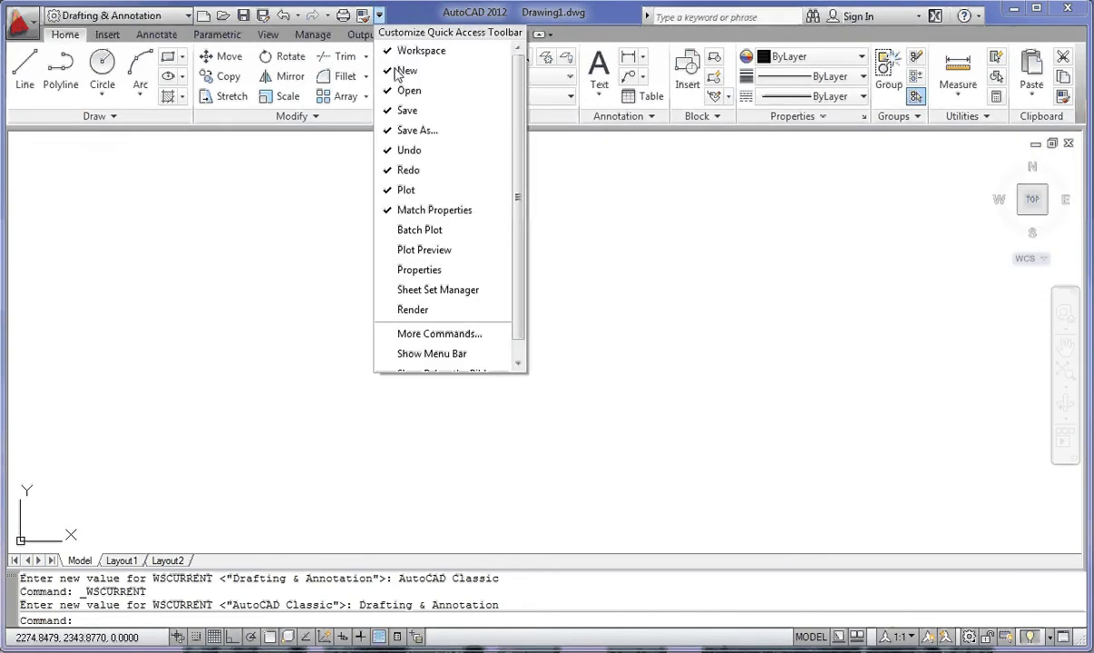
left_click(285, 337)
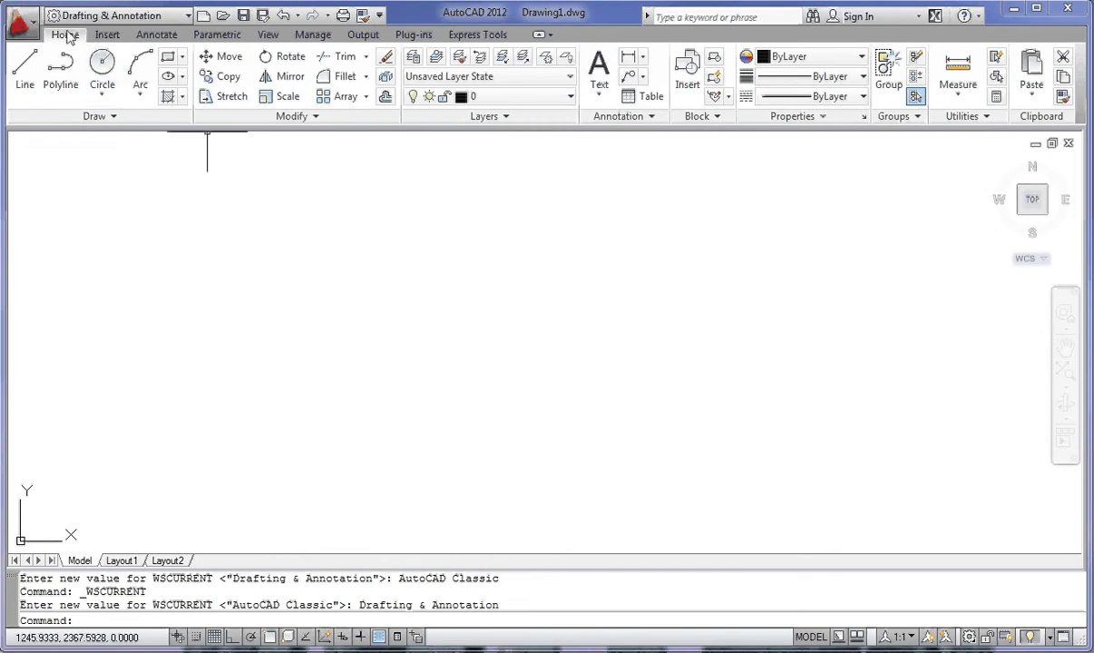
left_click(107, 35)
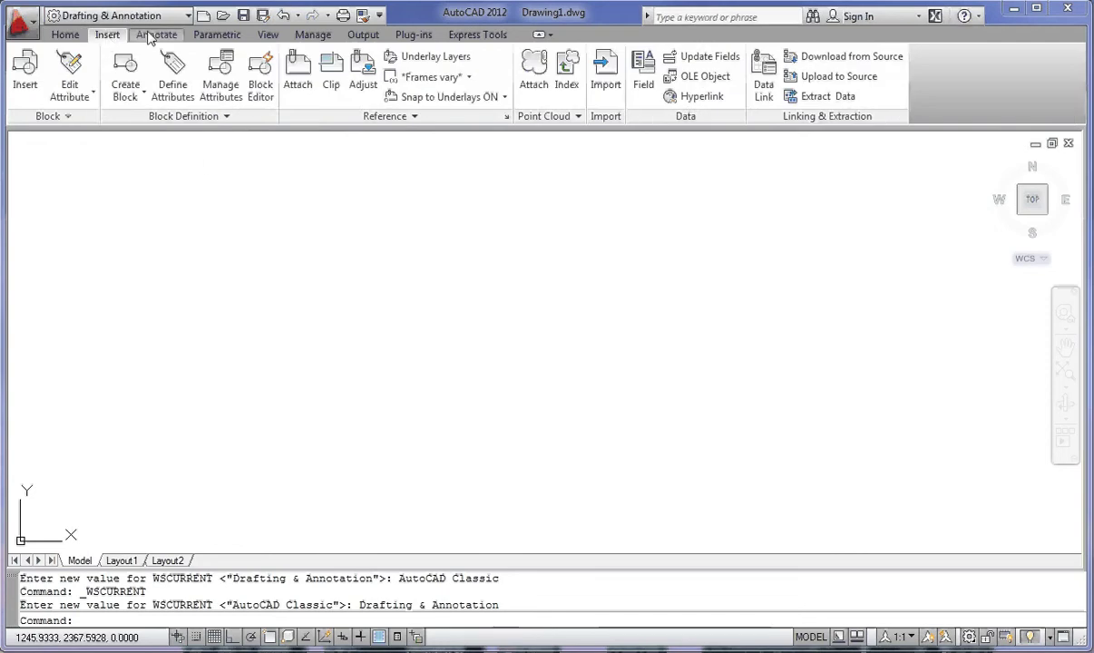
left_click(147, 35)
left_click(211, 37)
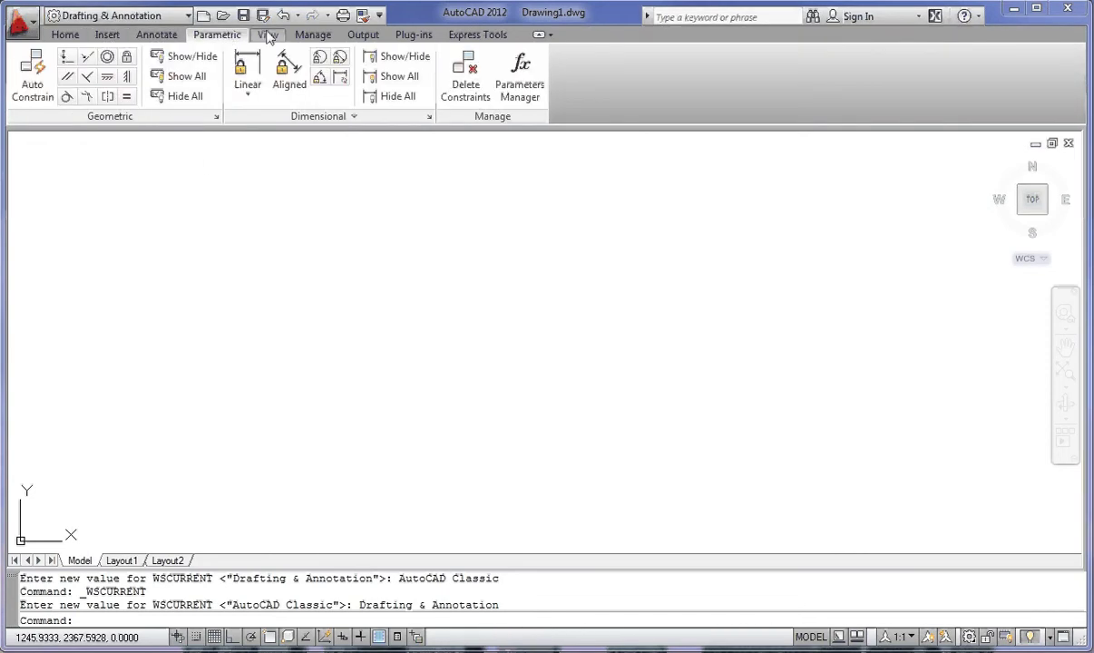
left_click(268, 35)
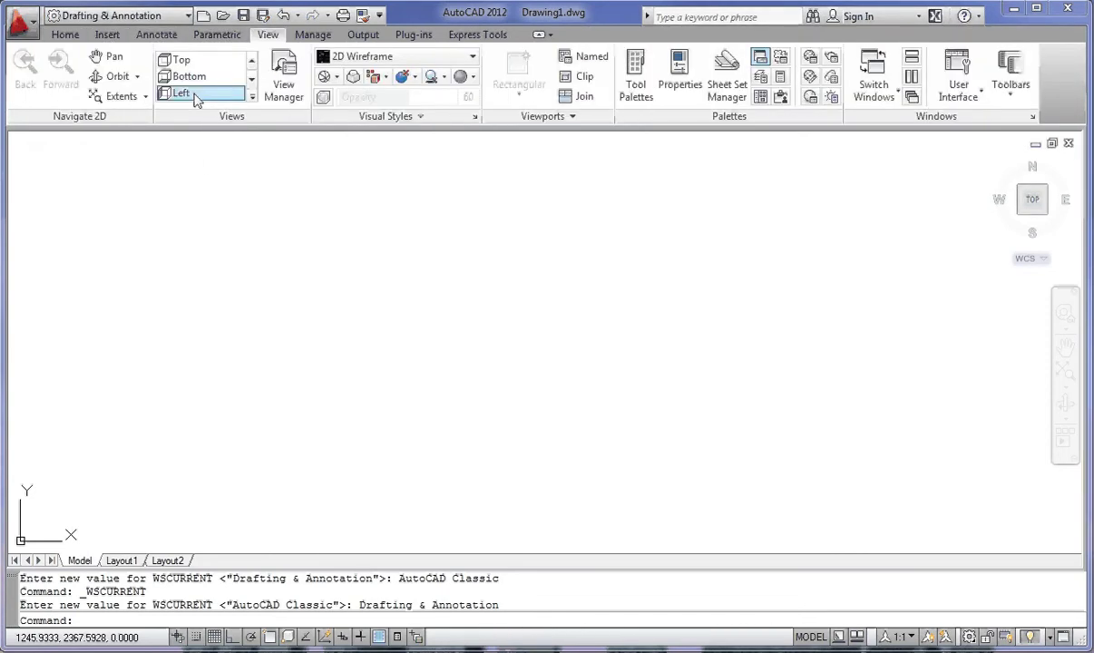
left_click(64, 36)
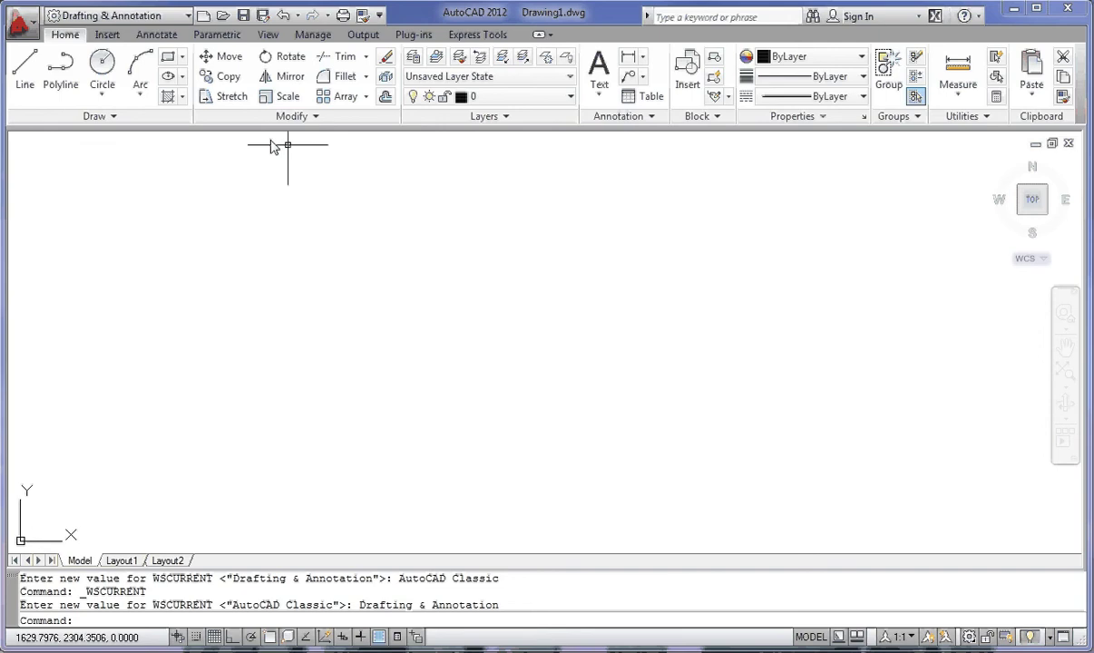
left_click(111, 115)
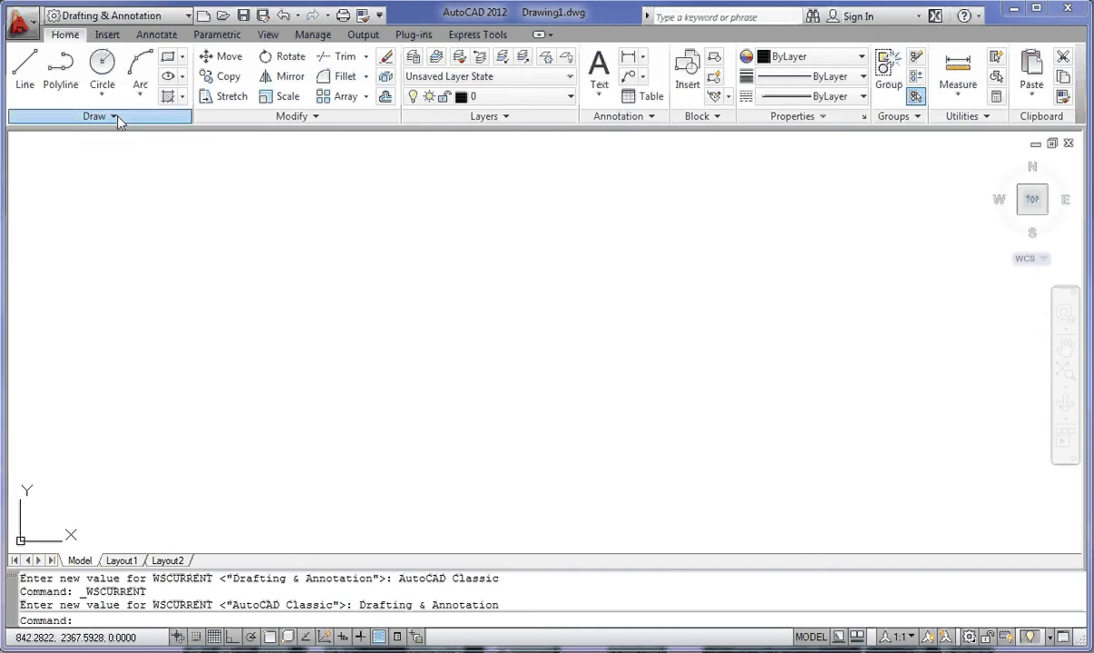
left_click(317, 116)
left_click(512, 116)
left_click(316, 205)
left_click(263, 179)
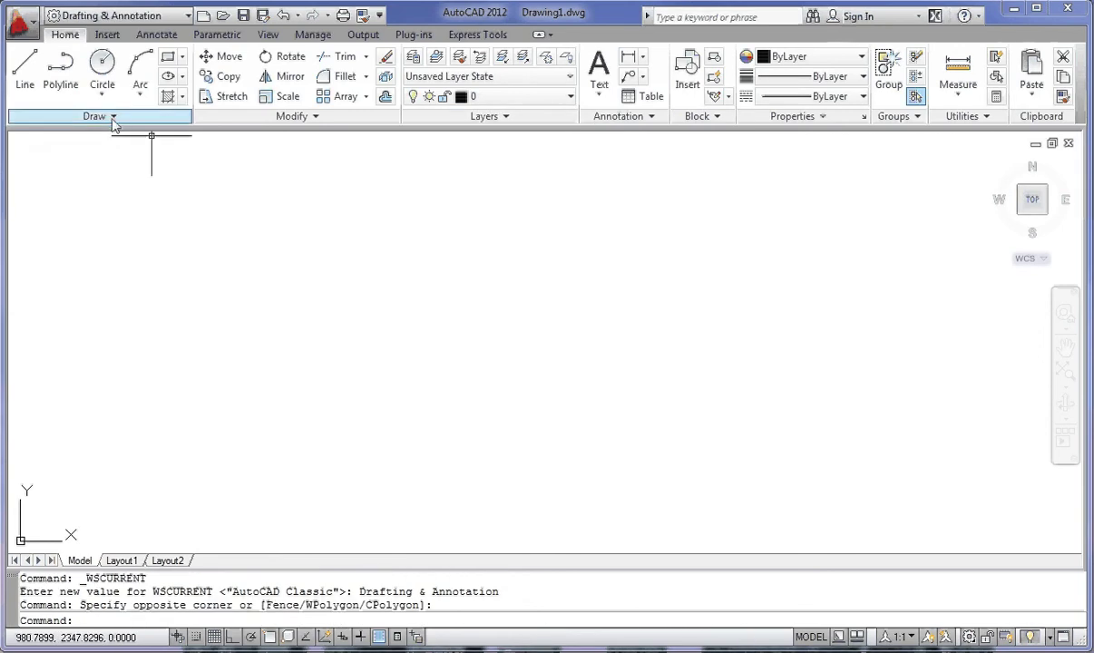
left_click(114, 118)
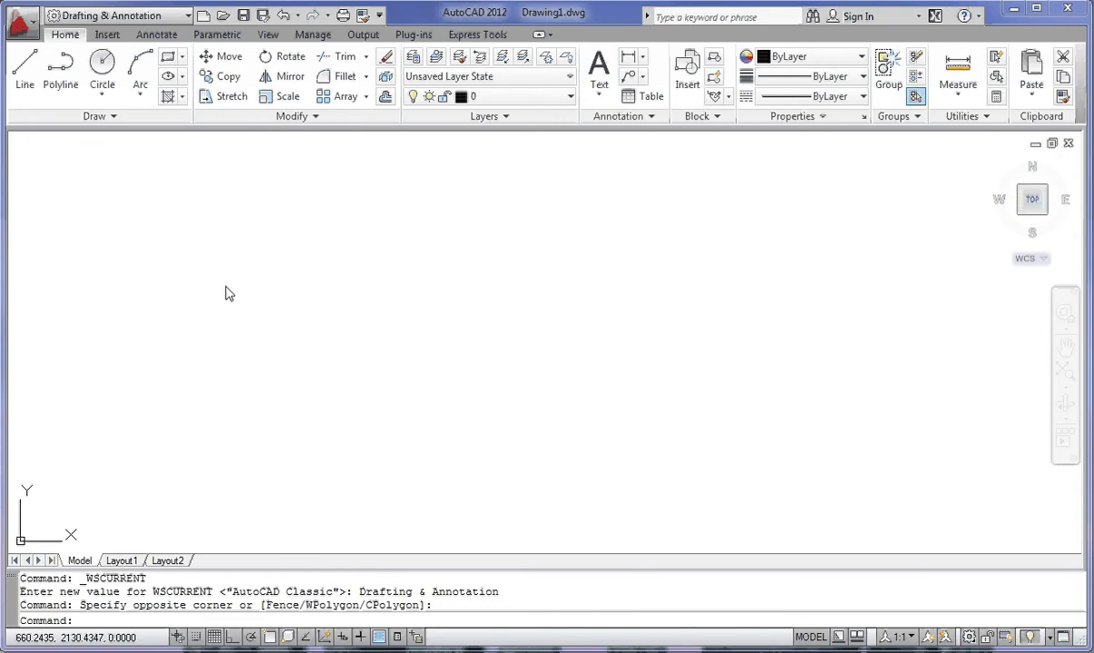
left_click(111, 115)
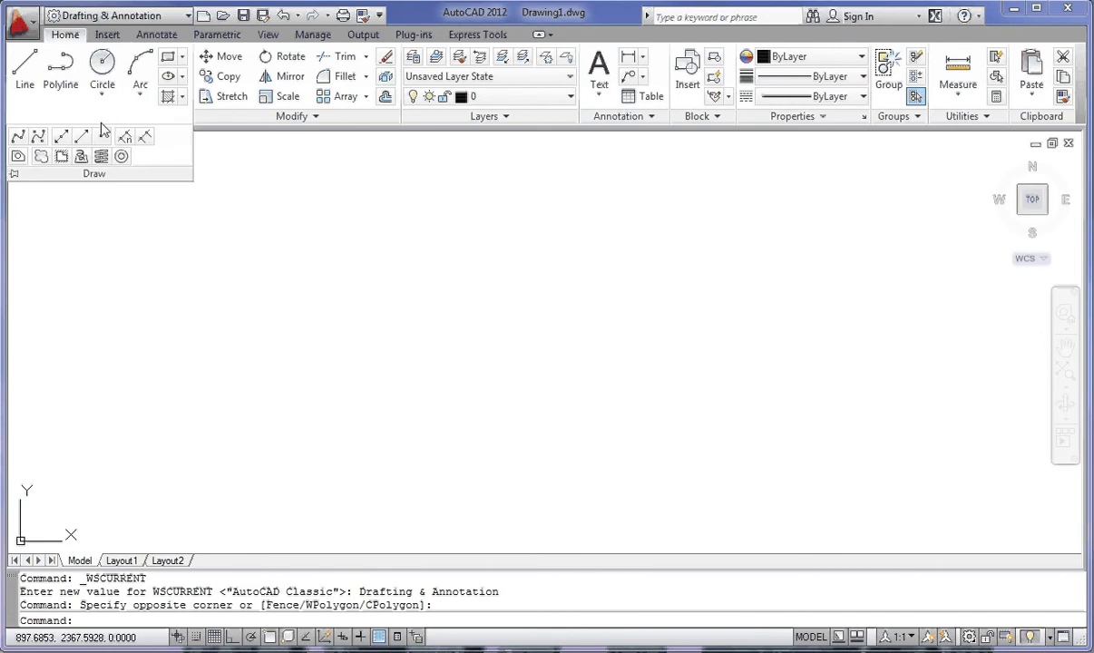
left_click(13, 173)
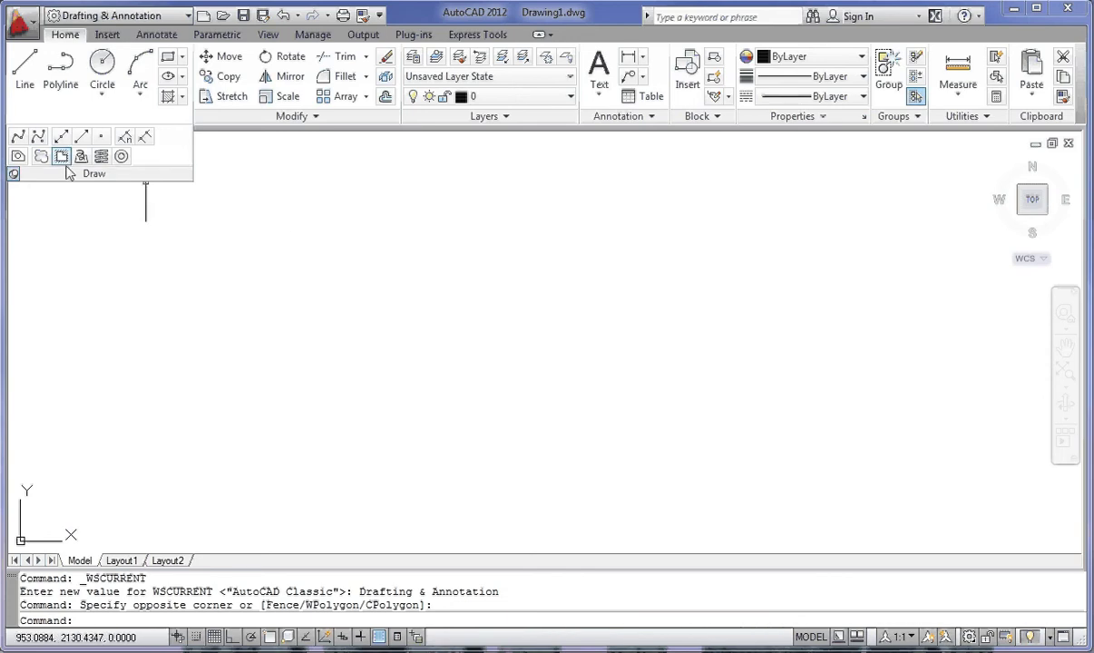
left_click(15, 176)
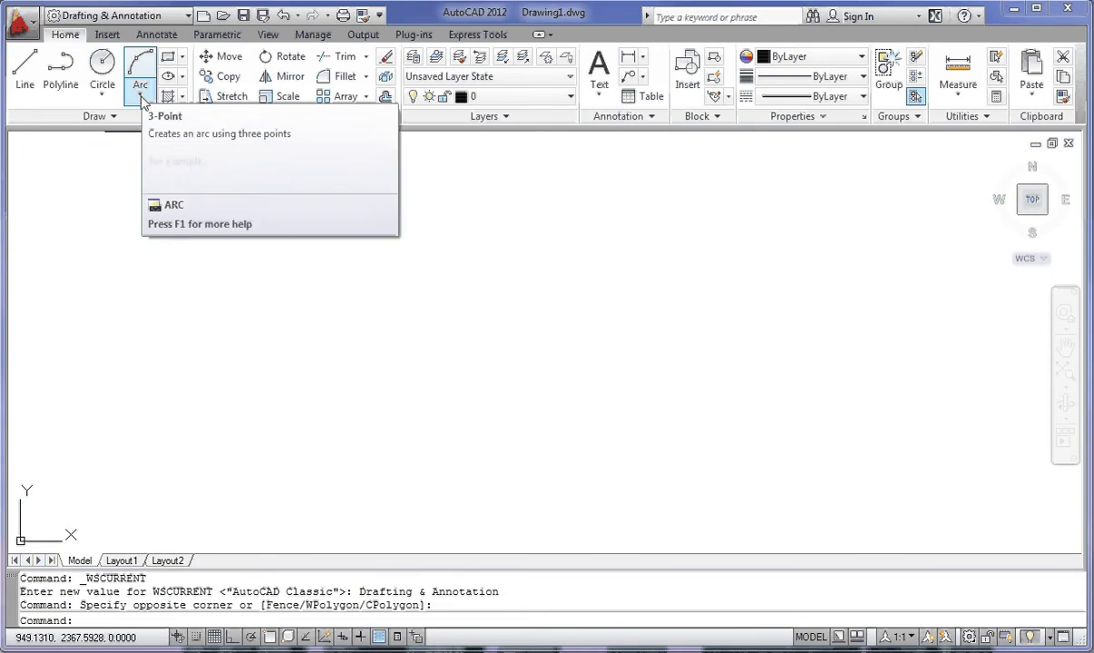
Step: Make Start, Center, End the arc method, then cancel the arc command
left_click(141, 98)
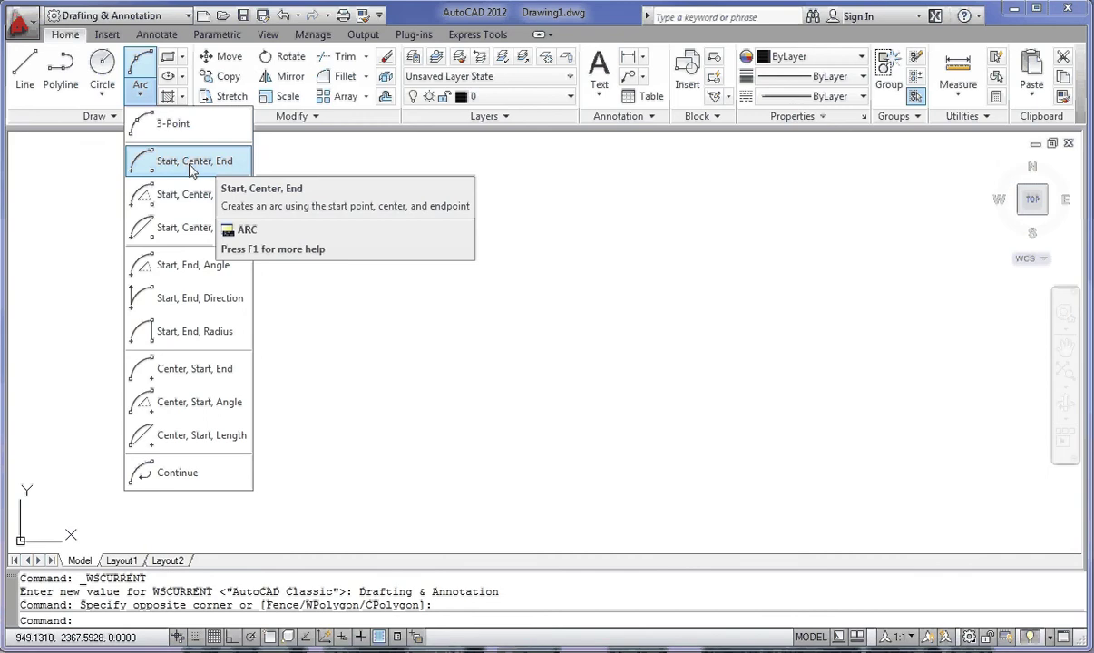
left_click(192, 169)
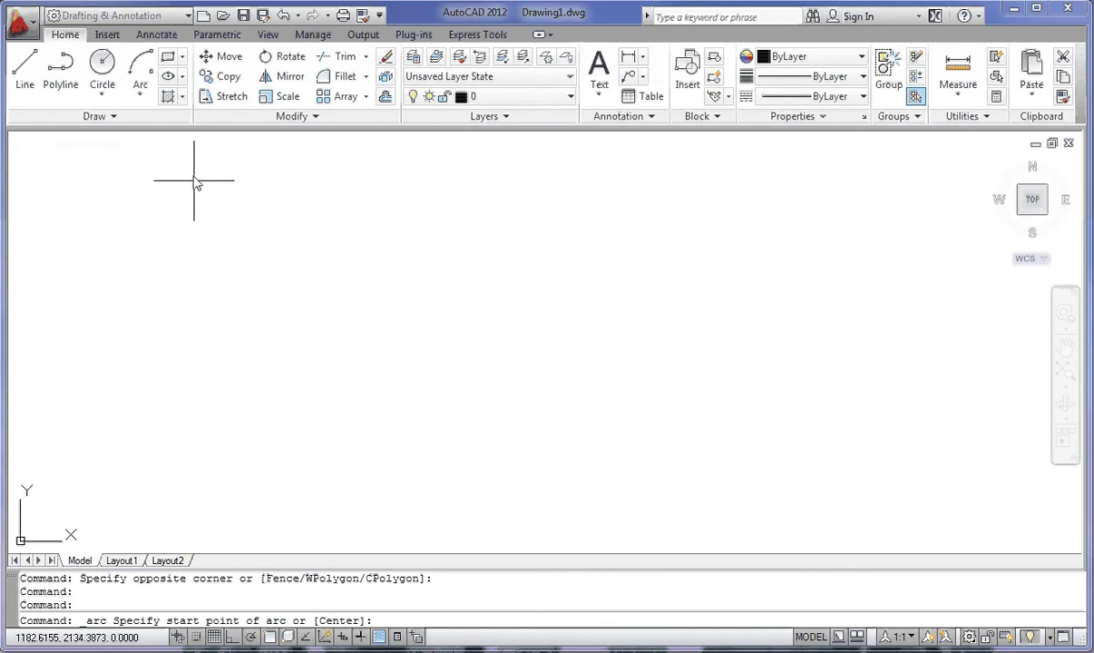
key("Escape")
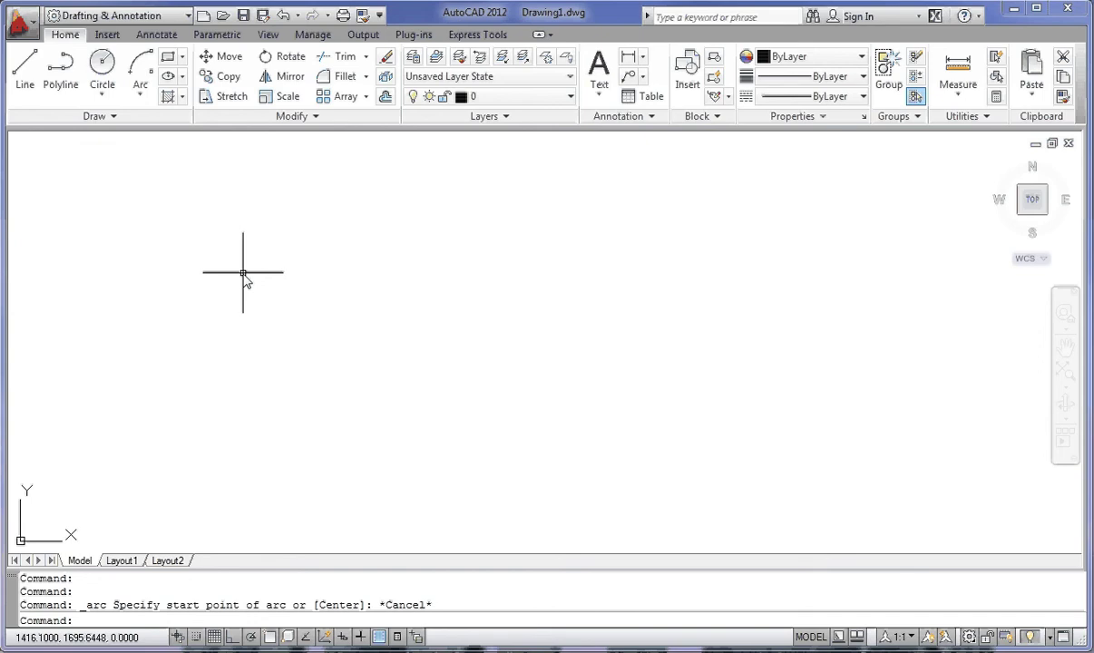
left_click(367, 57)
left_click(358, 116)
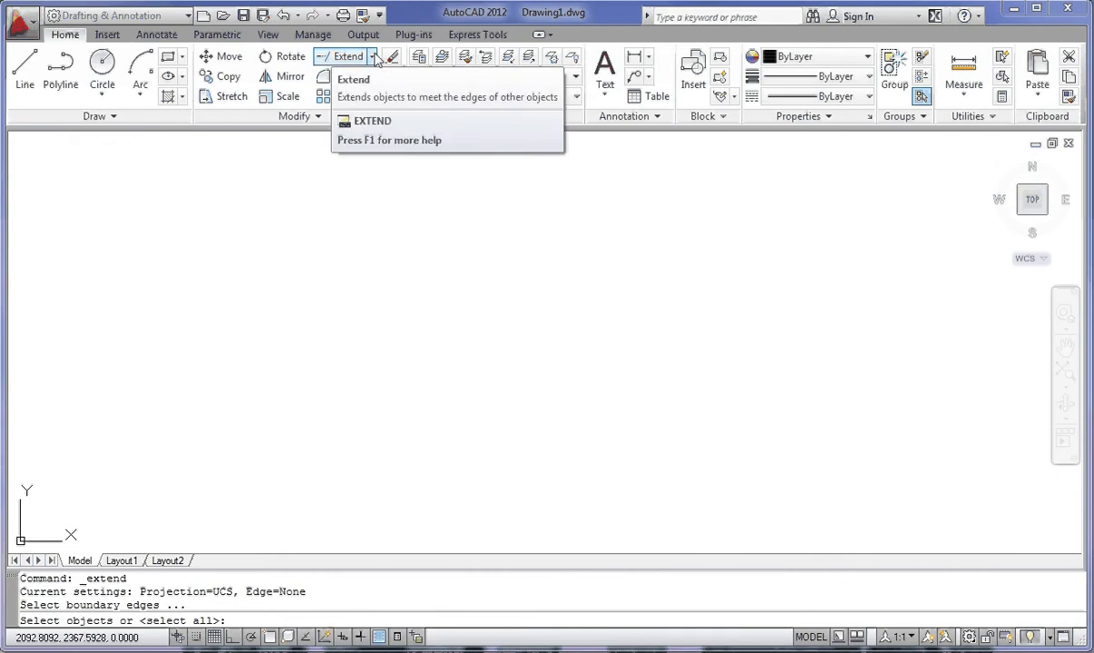
left_click(371, 57)
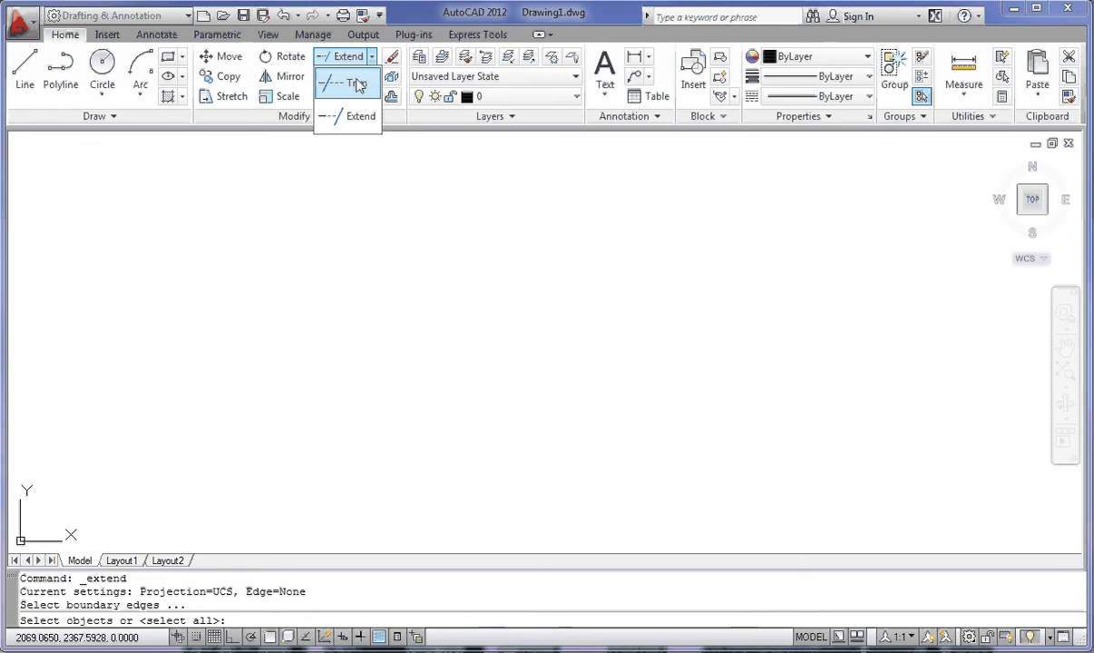
left_click(357, 83)
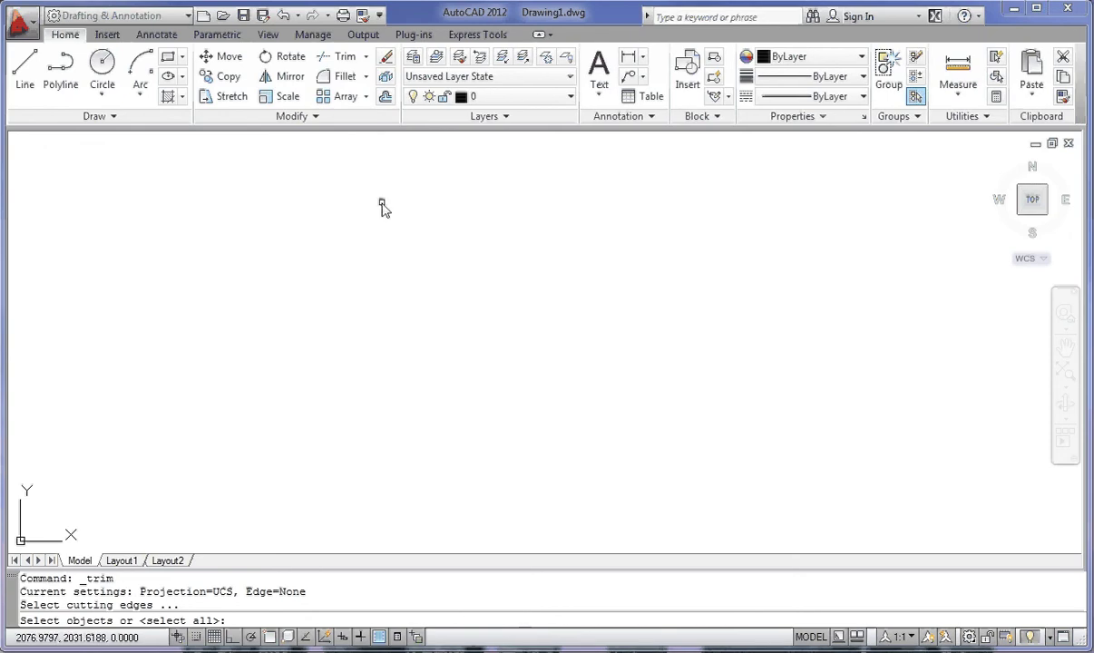
key("Escape")
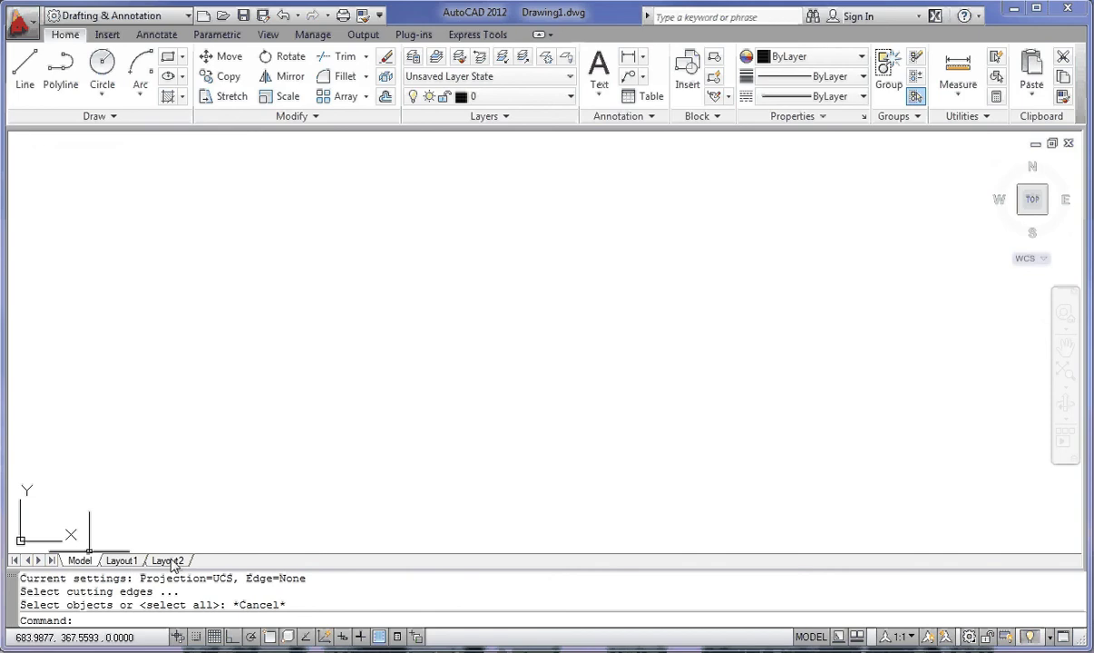
Step: Switch to the Layout1 paper-space sheet
left_click(122, 560)
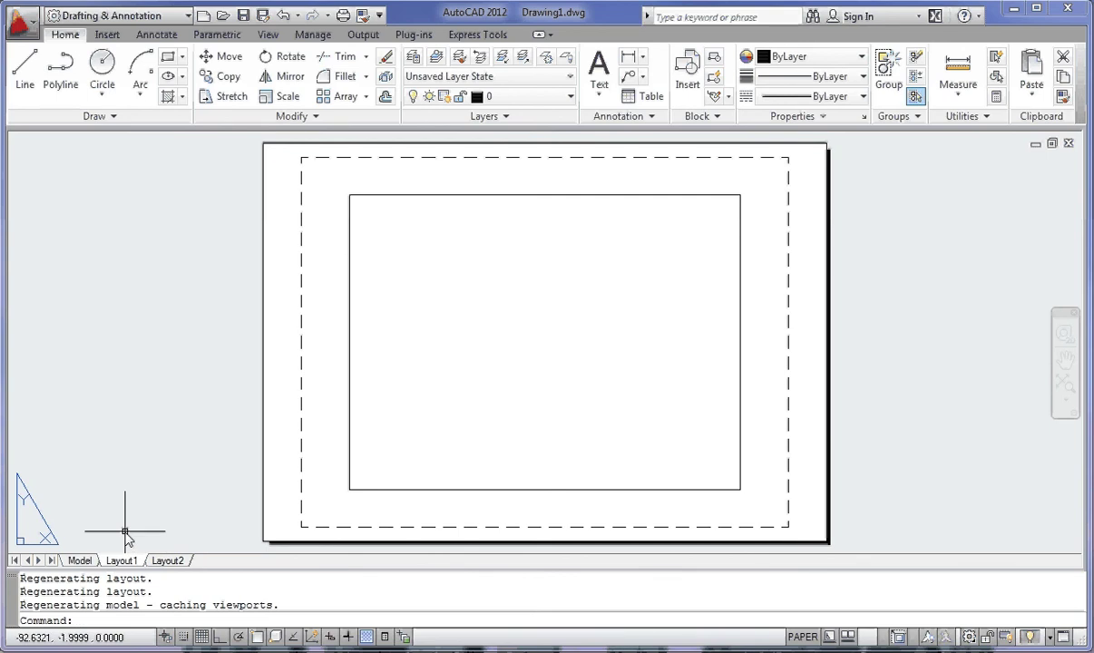
Step: Return to the Model tab, then start and cancel a Circle command
left_click(80, 561)
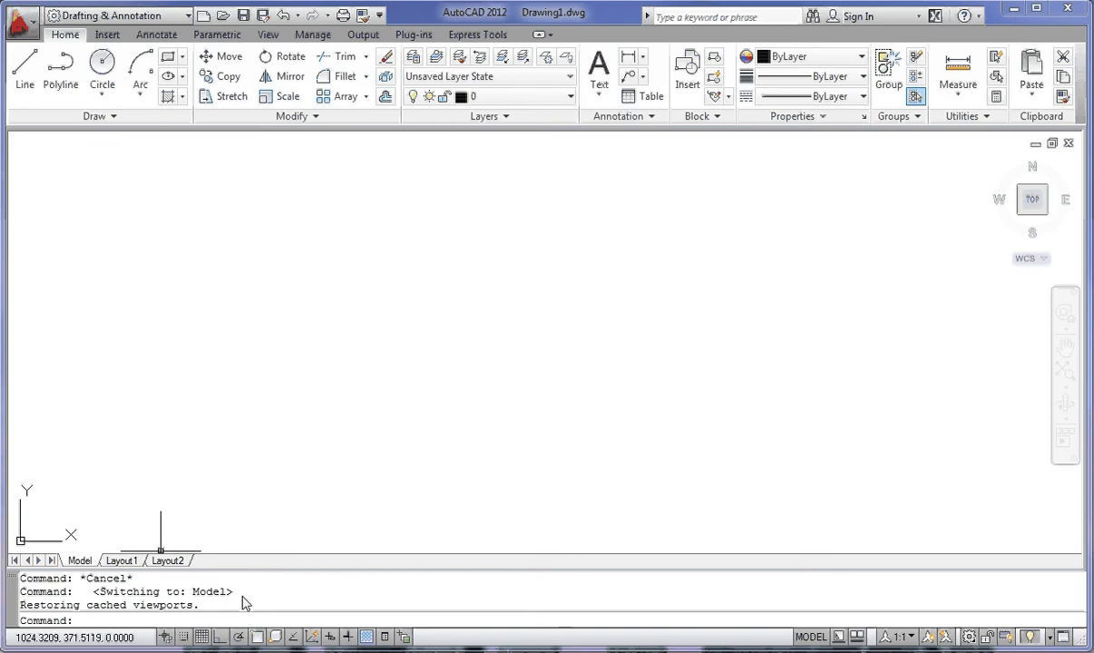
left_click(102, 65)
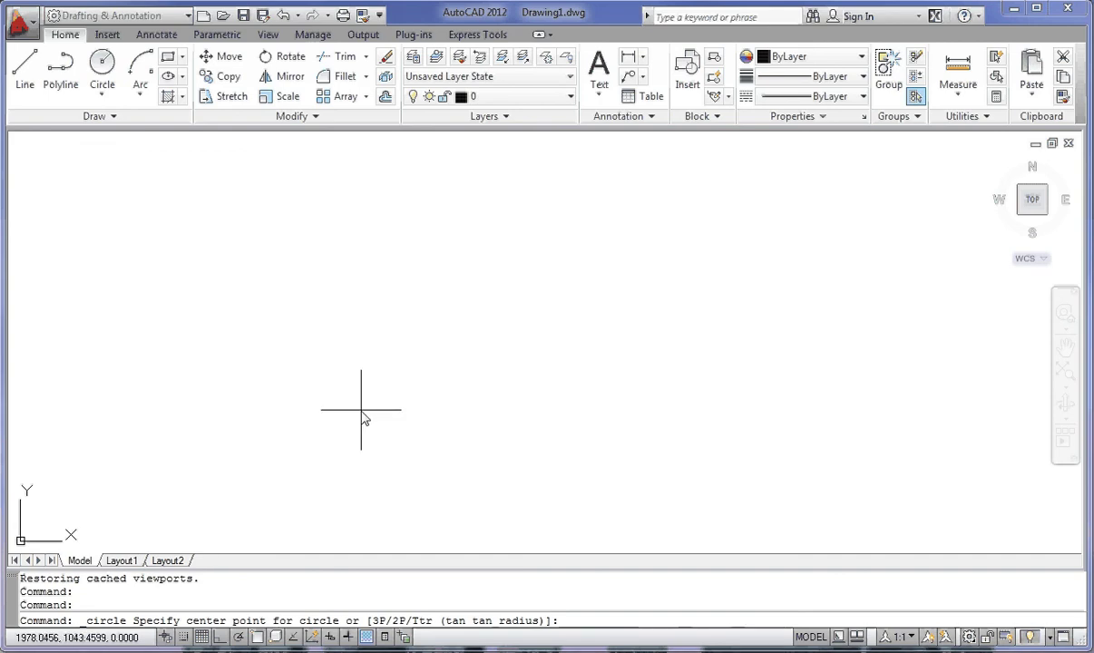
key("Escape")
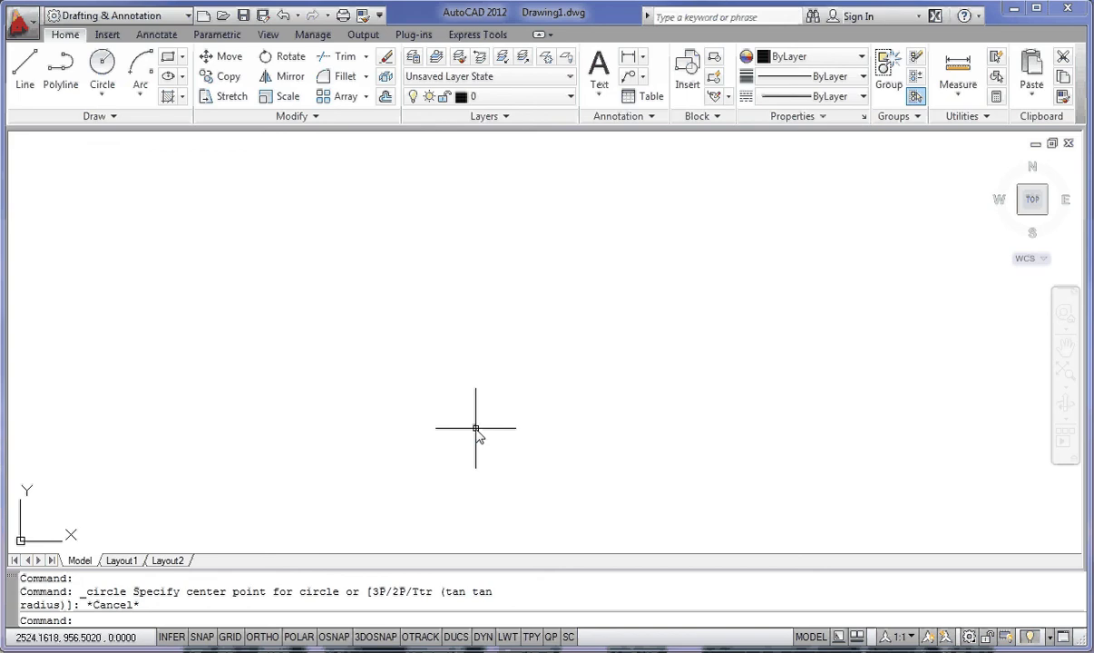
Step: Toggle OSNAP on and back off, turn DYN on, and start a center-radius circle
left_click(333, 637)
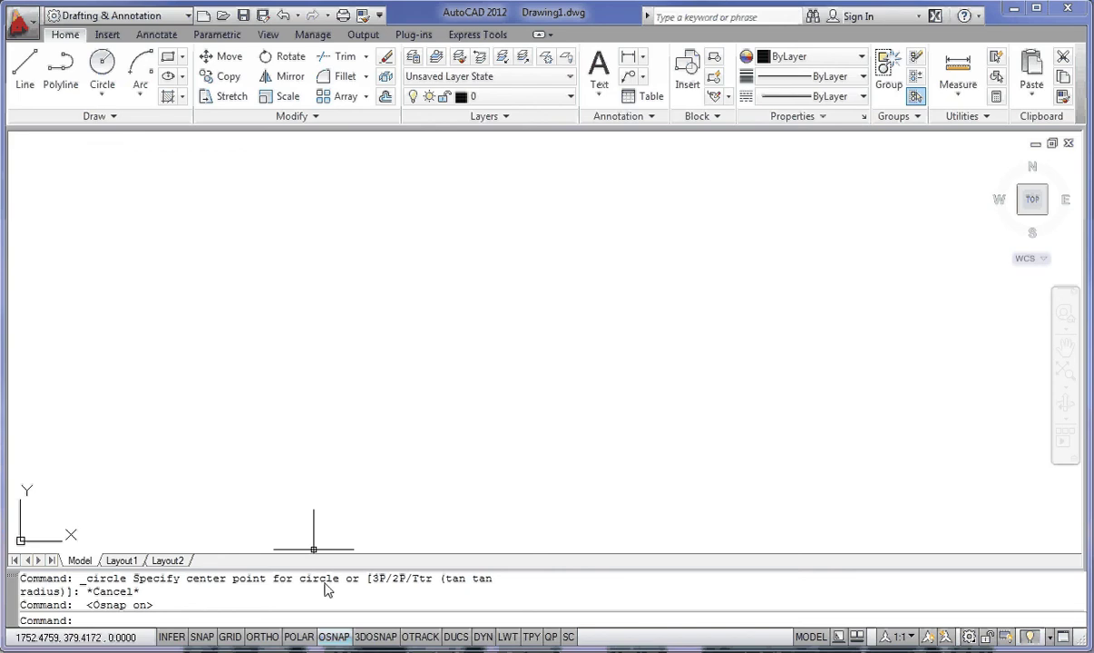
left_click(332, 637)
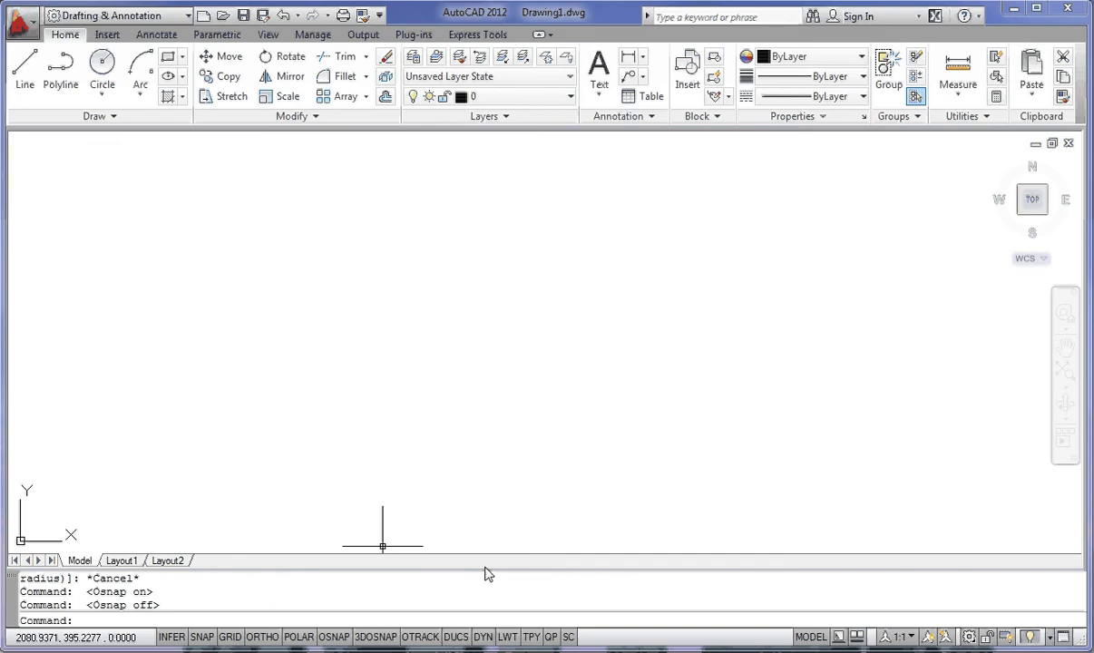
left_click(484, 638)
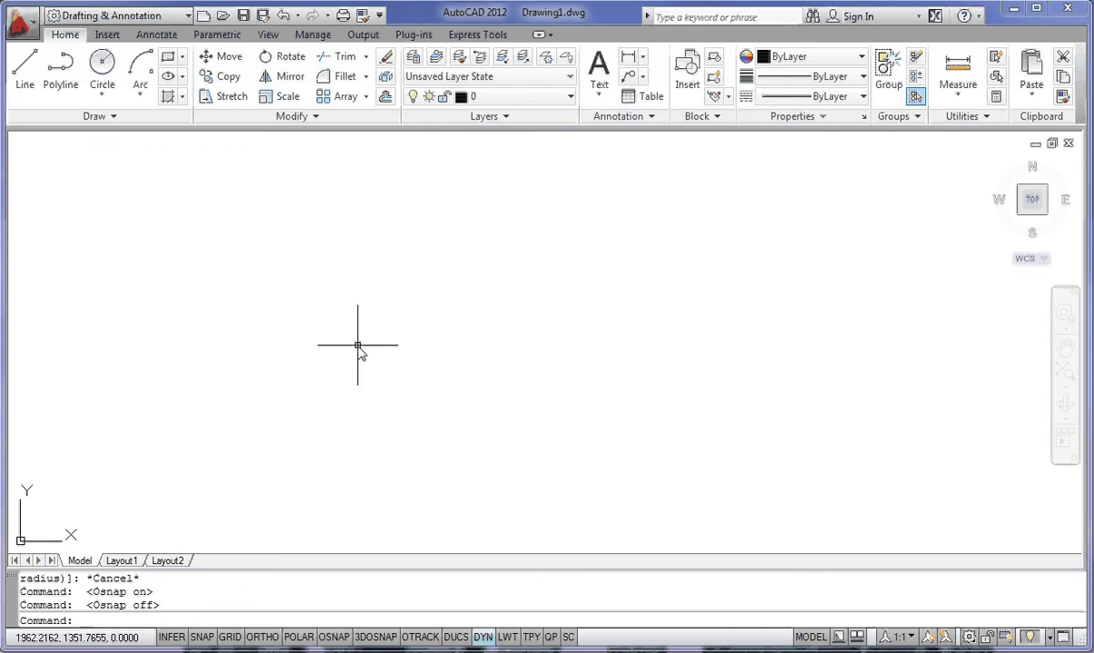
left_click(103, 66)
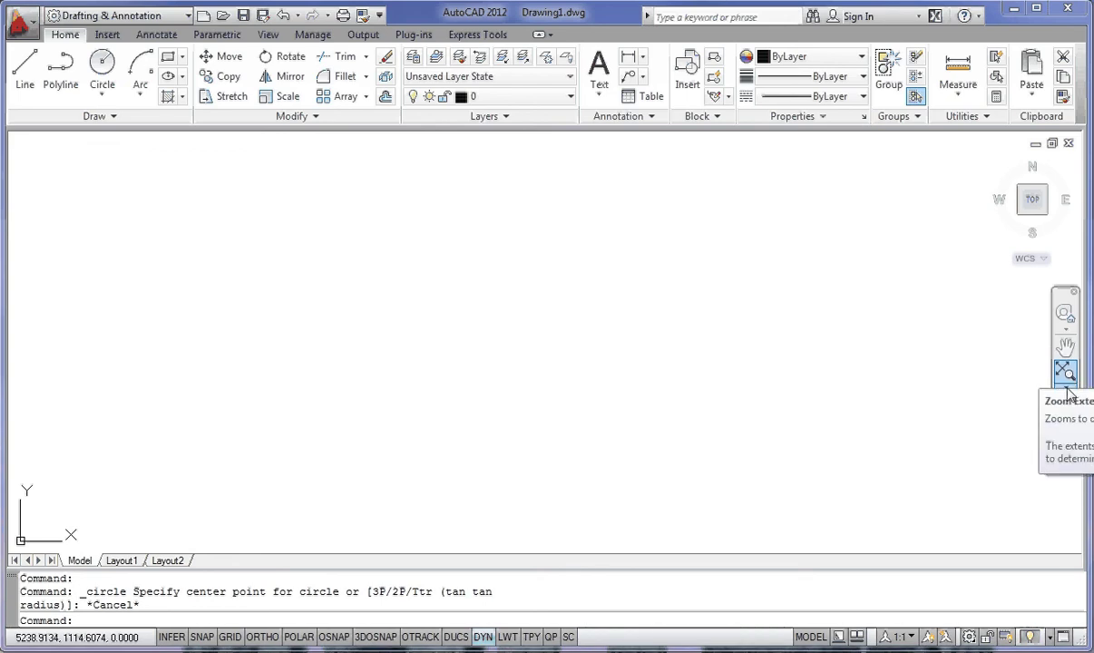
Step: Try Zoom Scale from the navigation bar's zoom list, cancel it, then apply Zoom Extents
left_click(1068, 390)
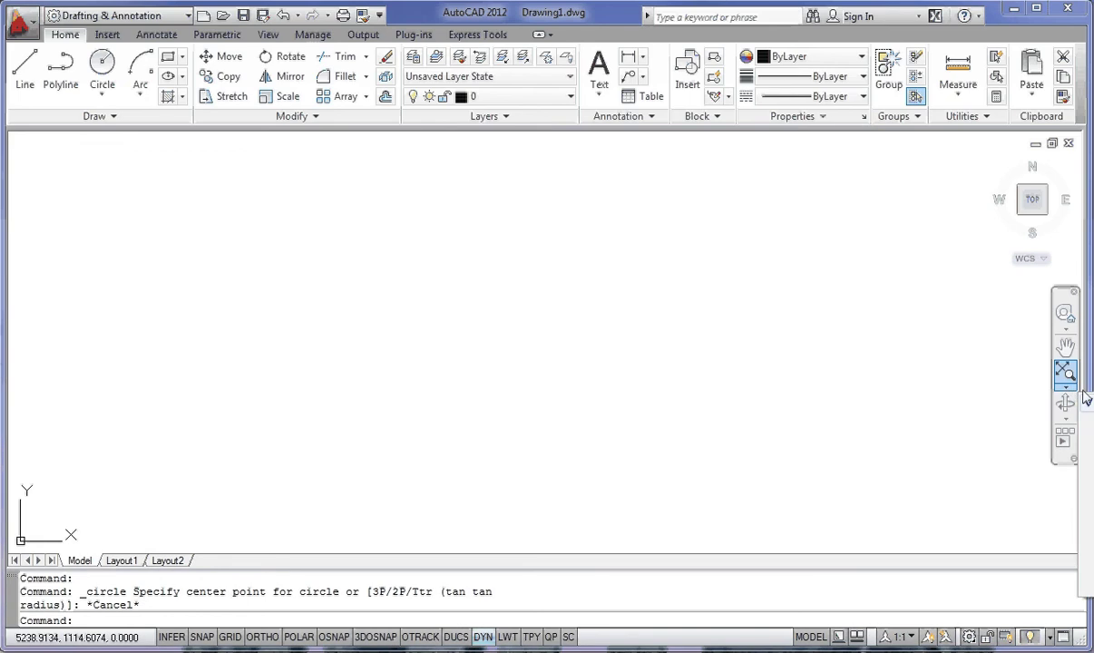
left_click(1013, 382)
left_click(1046, 400)
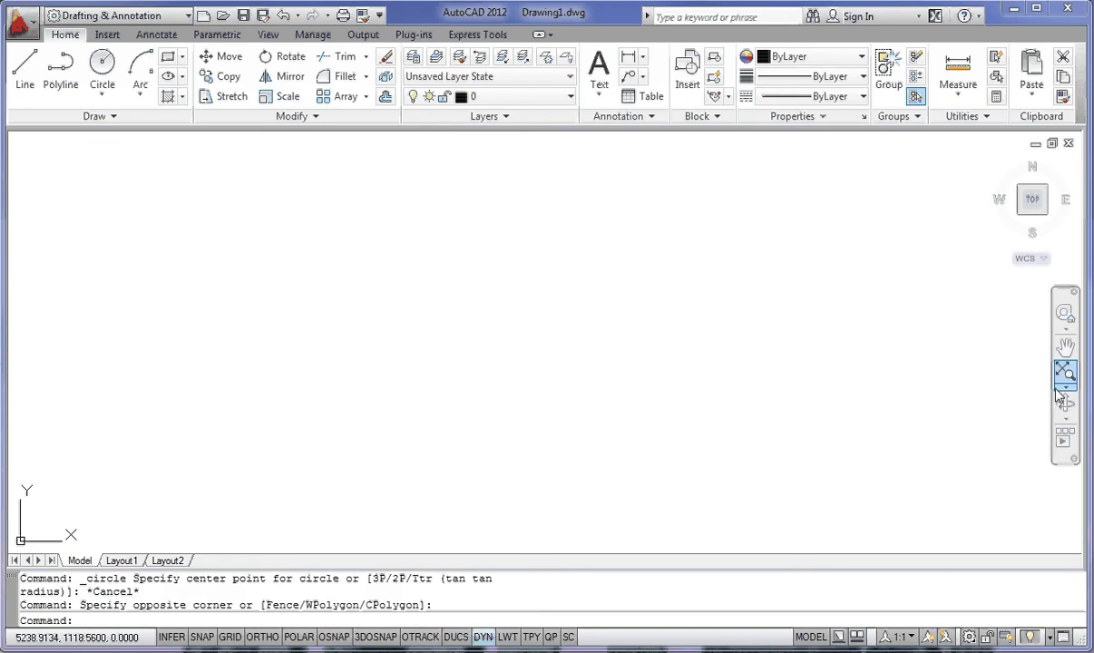
left_click(1069, 390)
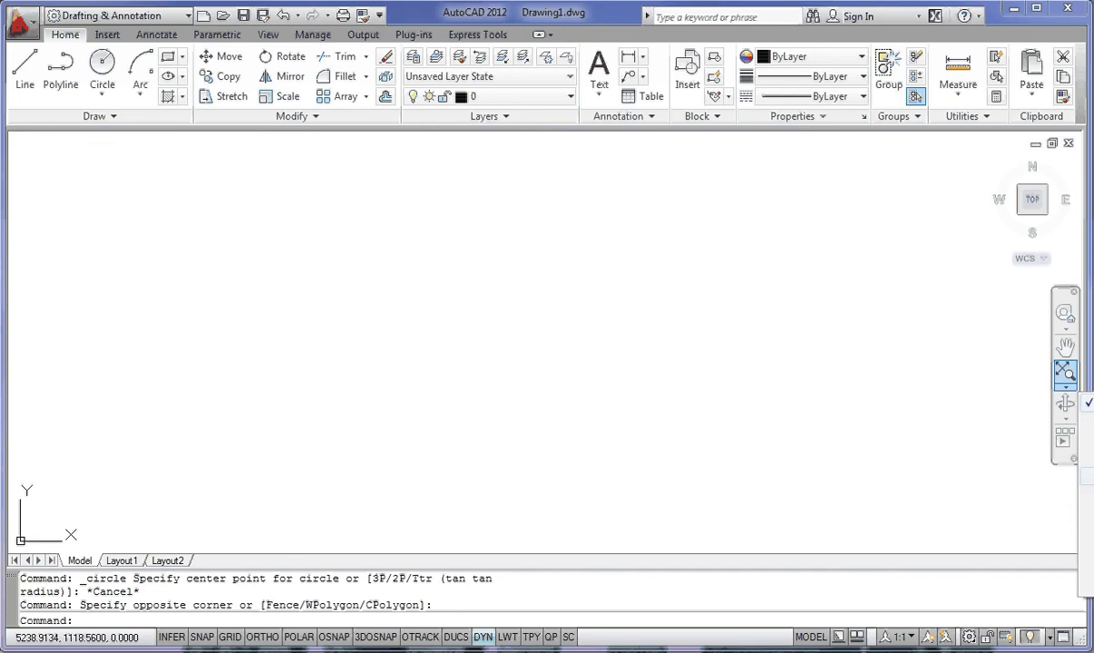
left_click(1087, 474)
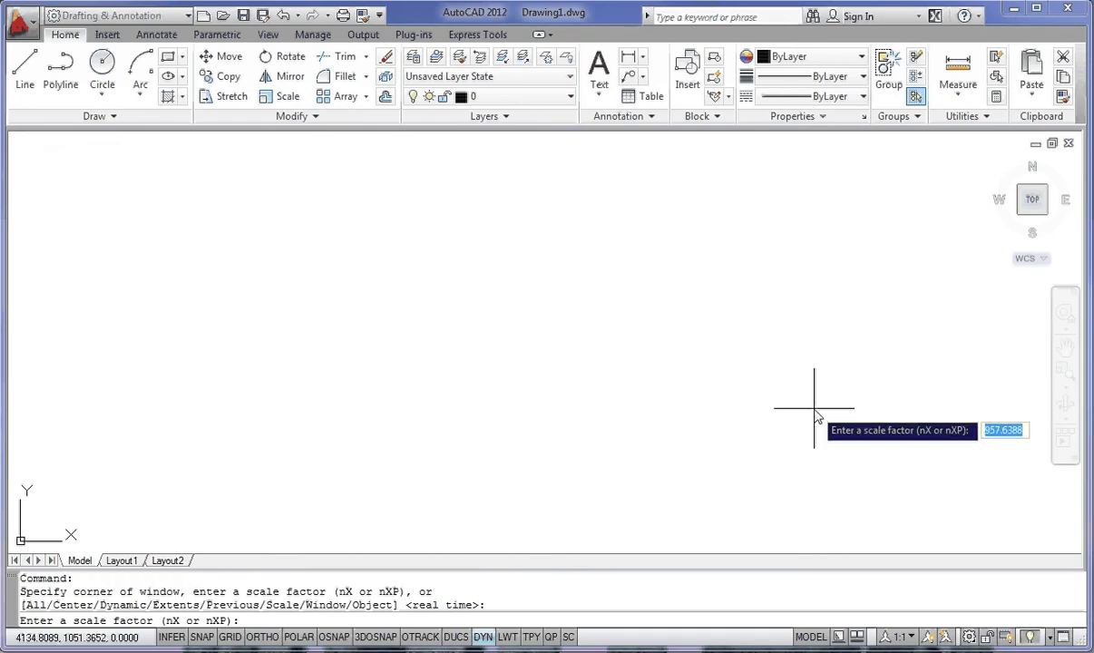
key("Escape")
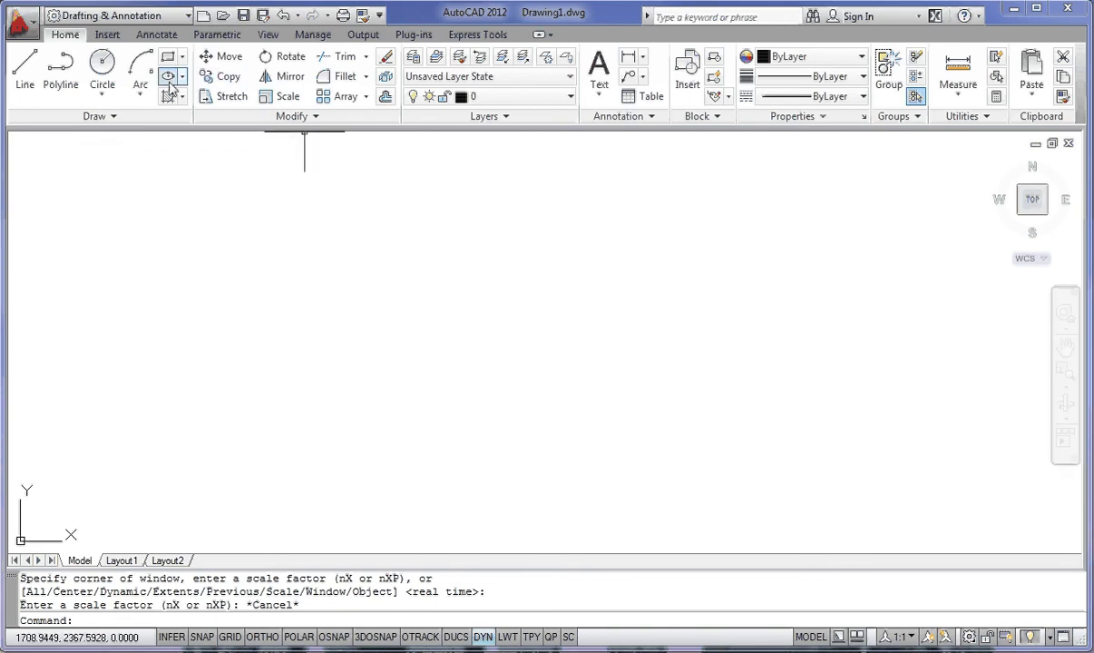
left_click(1065, 387)
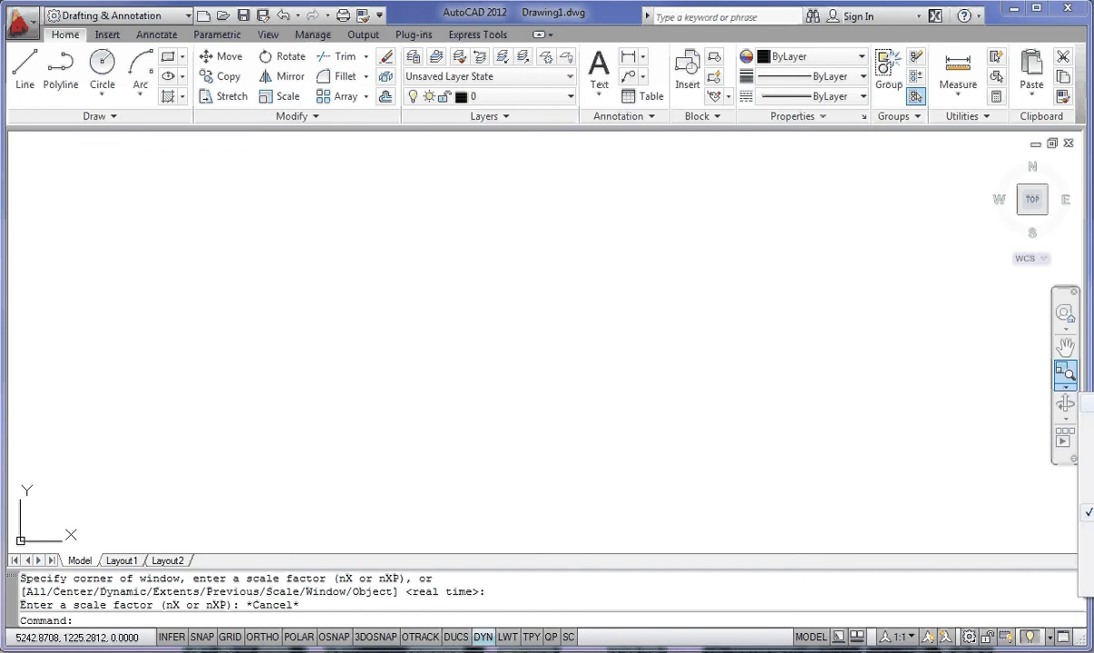
left_click(1087, 405)
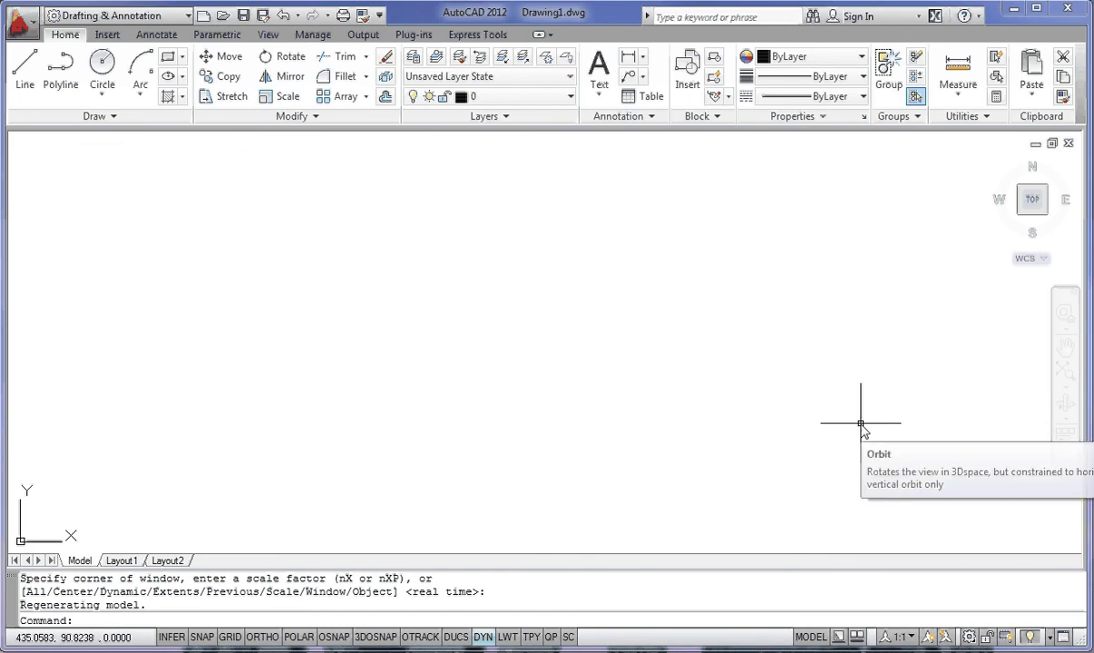